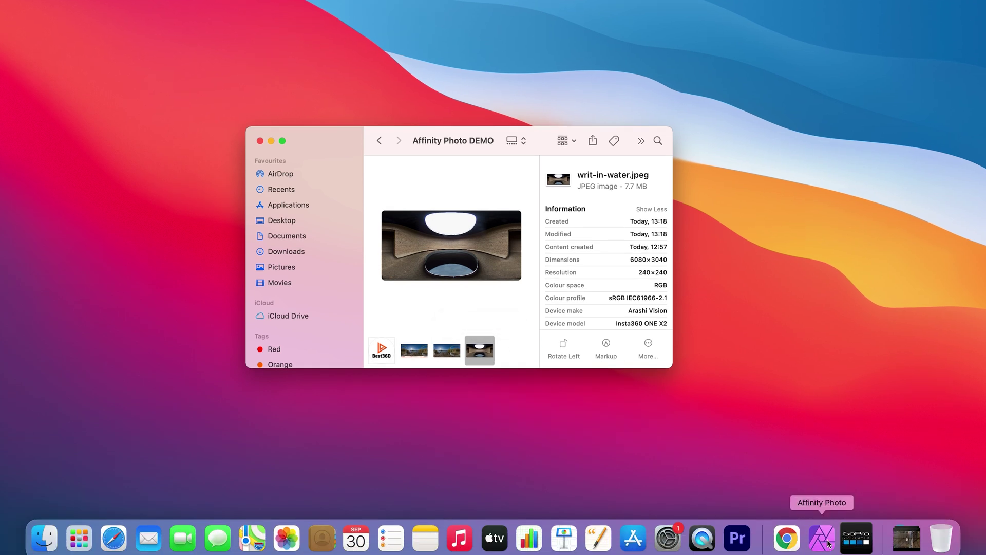
# Step: Launch Affinity Photo, dismiss its welcome panel, and bring the panorama's Finder folder to the front
pyautogui.click(829, 544)
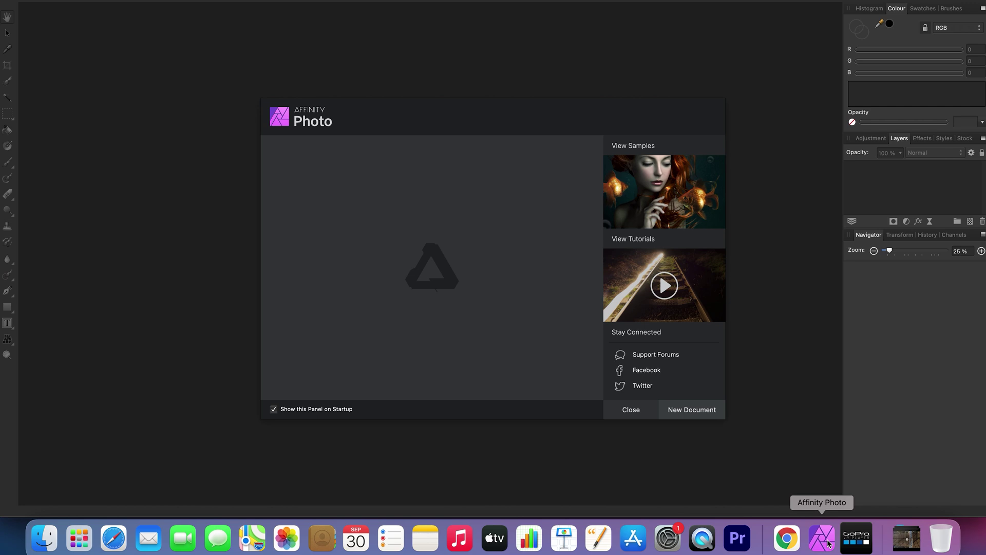
pyautogui.click(635, 415)
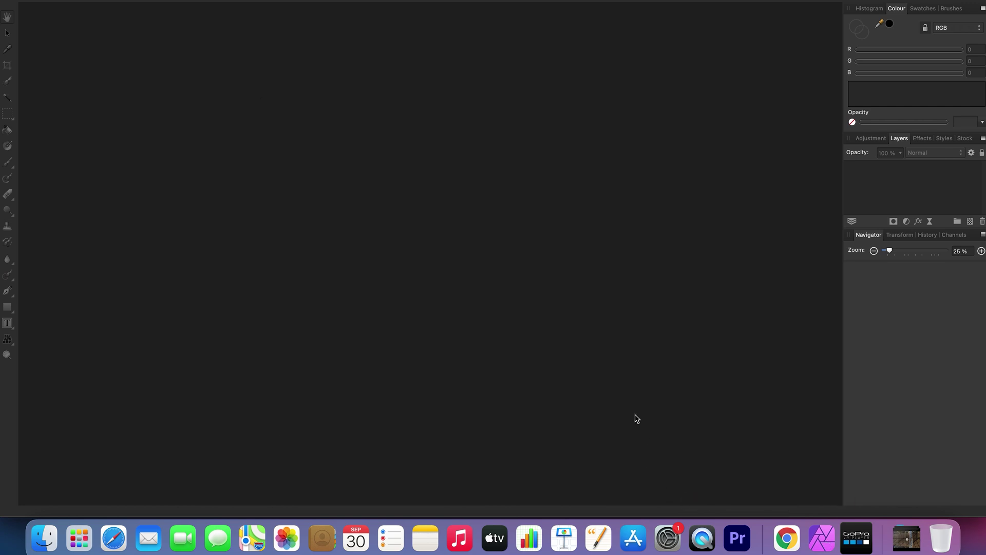
pyautogui.click(45, 540)
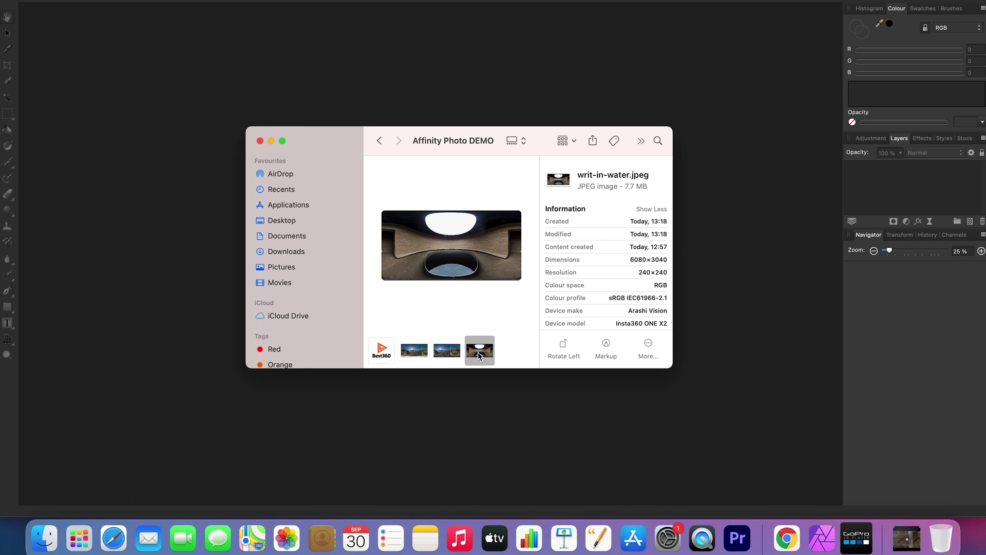
# Step: Open writ-in-water.jpeg by dragging it in, unlock the Background layer, and pick the Frame Text Tool
pyautogui.moveTo(480, 353); pyautogui.dragTo(142, 374)
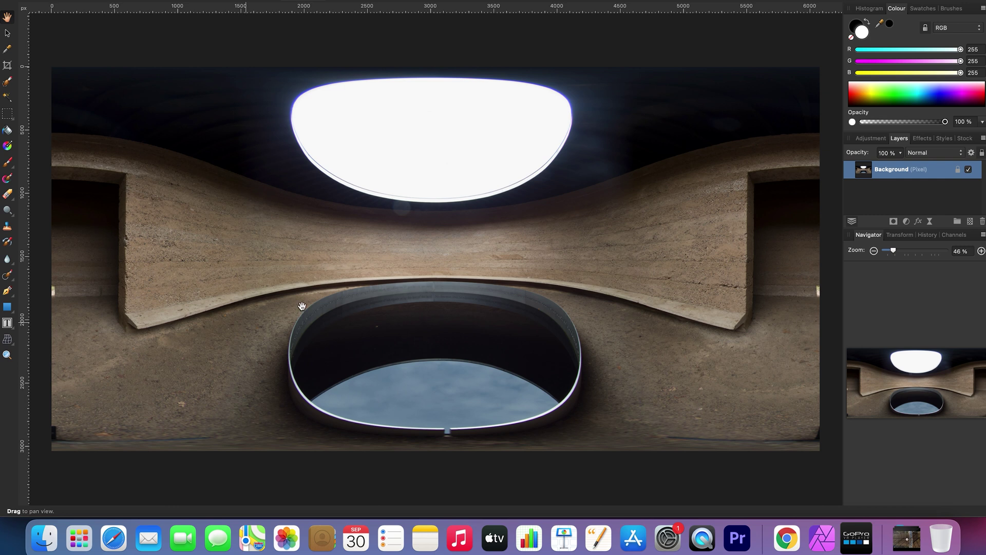
pyautogui.click(959, 172)
pyautogui.click(7, 327)
pyautogui.moveTo(8, 329); pyautogui.dragTo(37, 335)
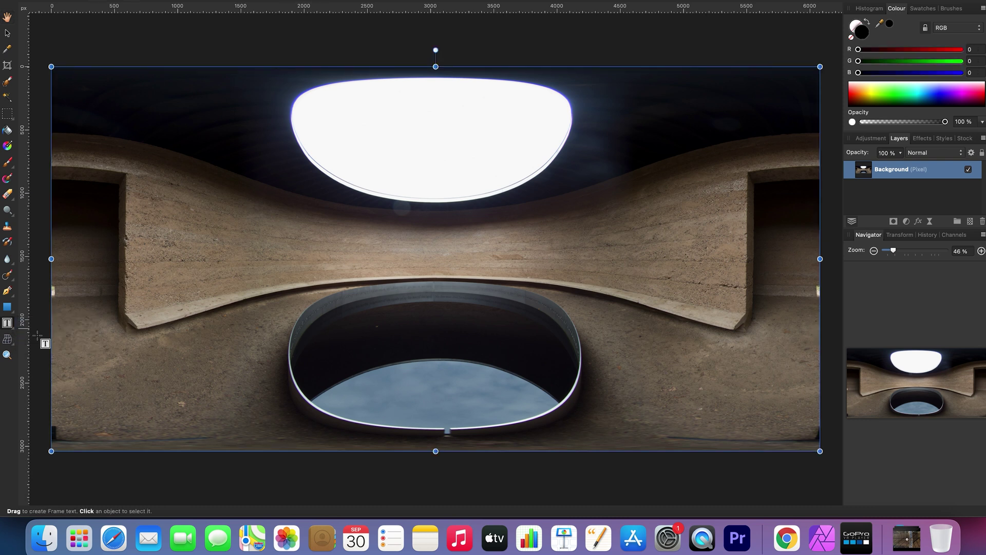
# Step: Draw a text frame mid-panorama, type 'WRIT IN WATER' at 48 pt, and select all the text
pyautogui.moveTo(304, 217); pyautogui.dragTo(523, 304)
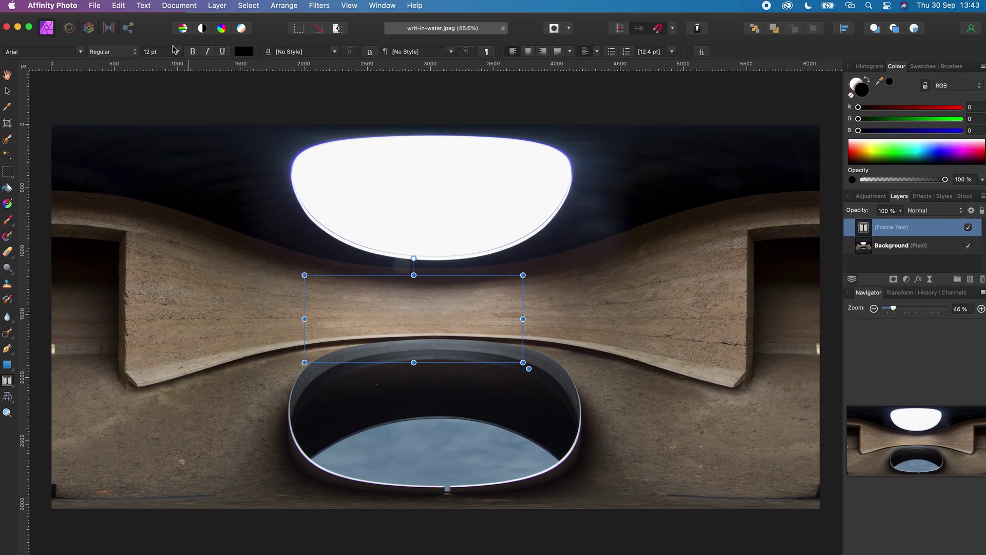
pyautogui.click(176, 51)
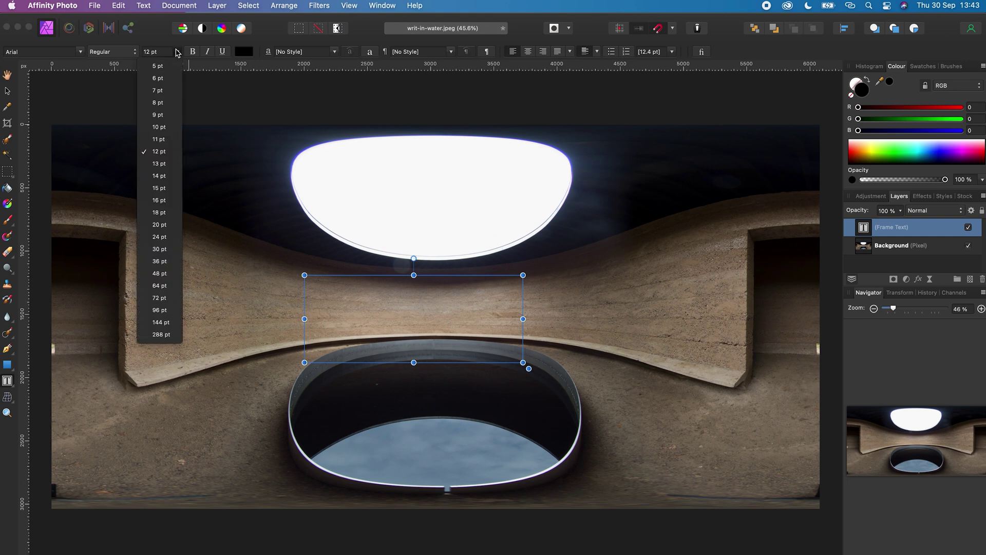
pyautogui.click(160, 272)
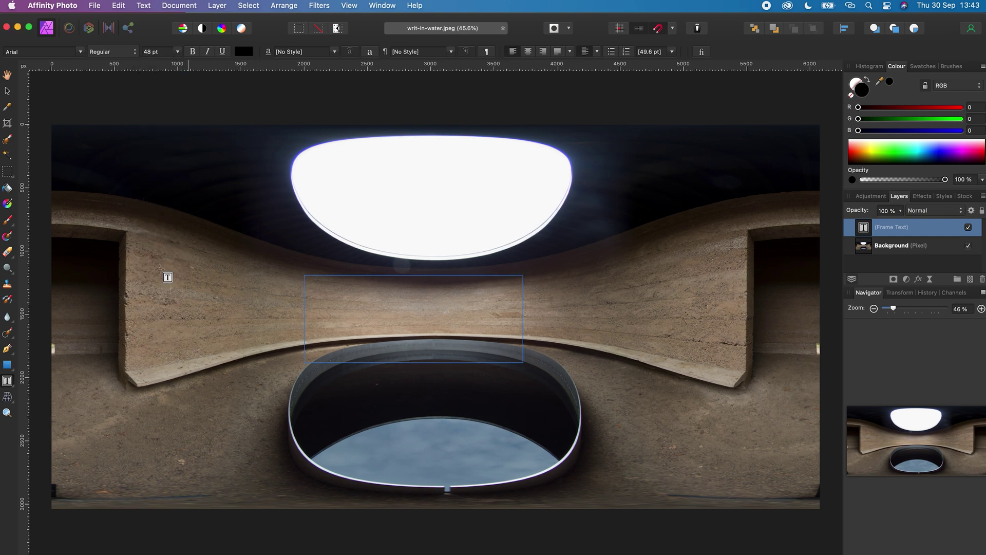
pyautogui.write('WRIT IN WATER')
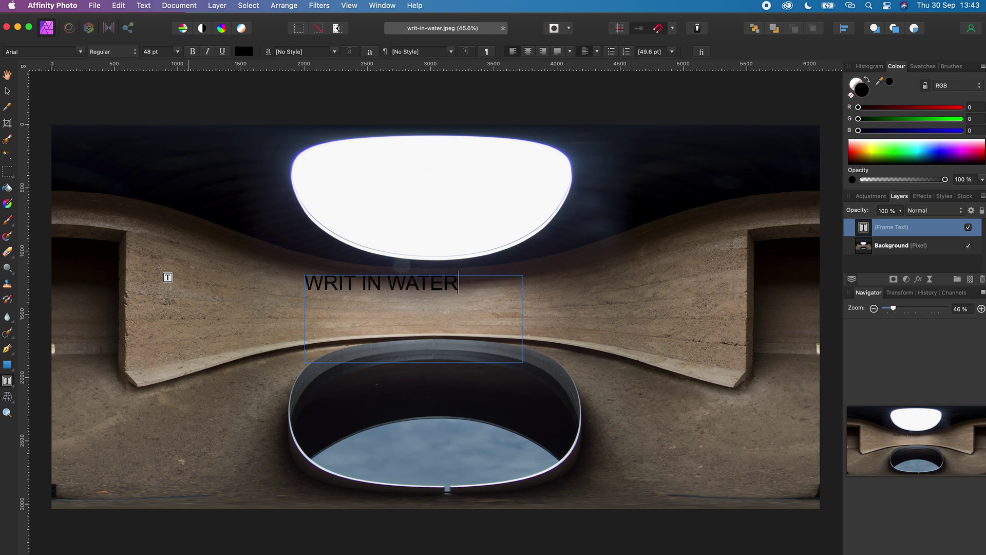
pyautogui.press('Escape')
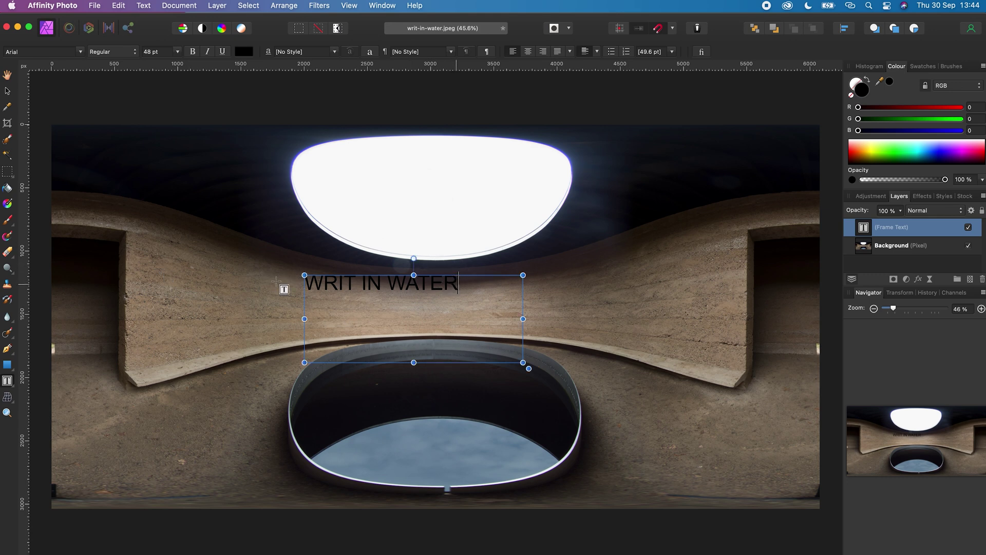
pyautogui.press('super+a')
# Step: Change the text's font to Poppins Bold
pyautogui.click(62, 49)
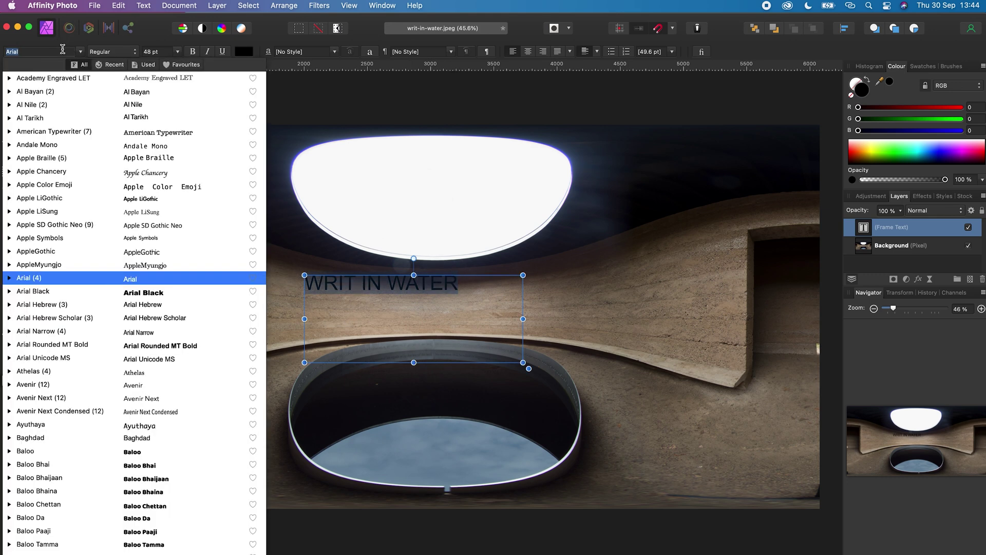
pyautogui.write('pop')
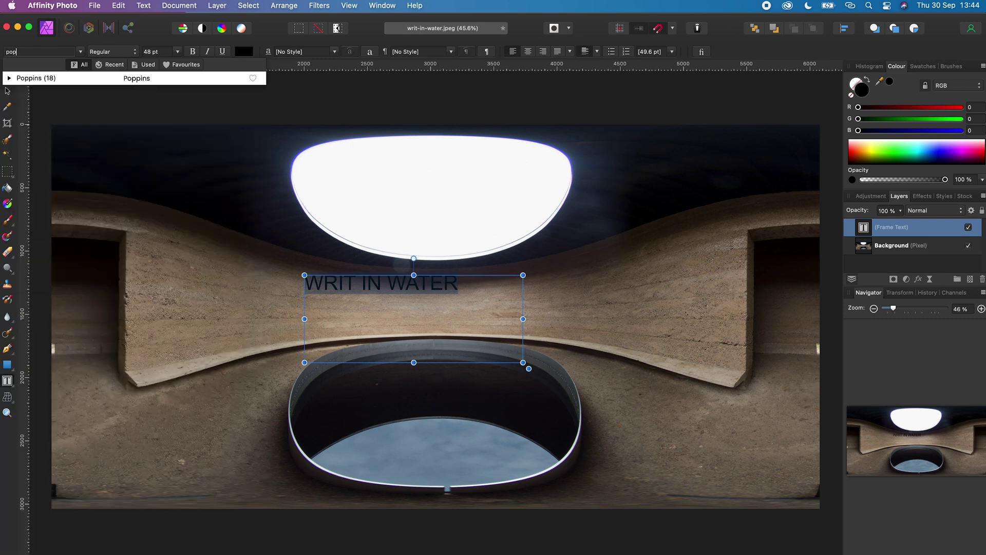
pyautogui.click(15, 78)
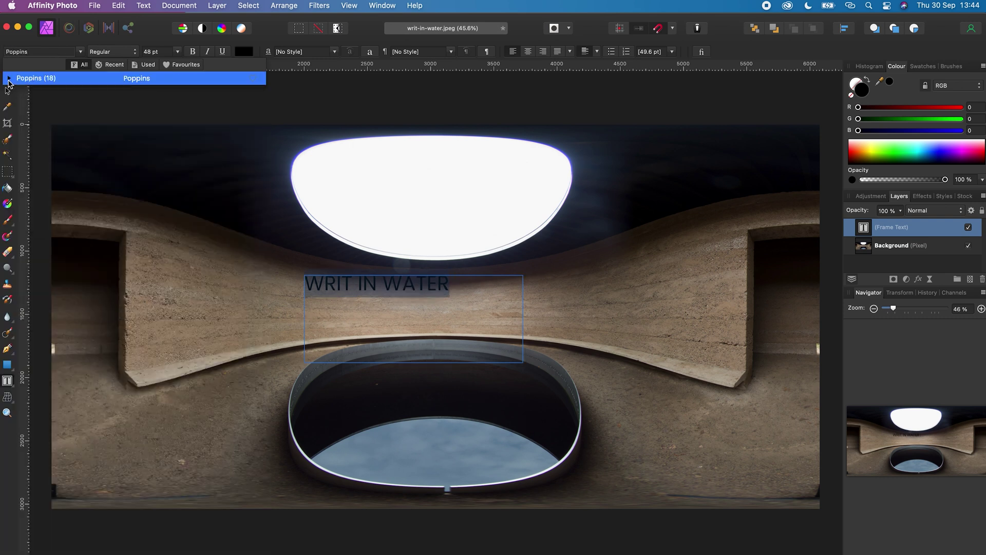
pyautogui.click(9, 79)
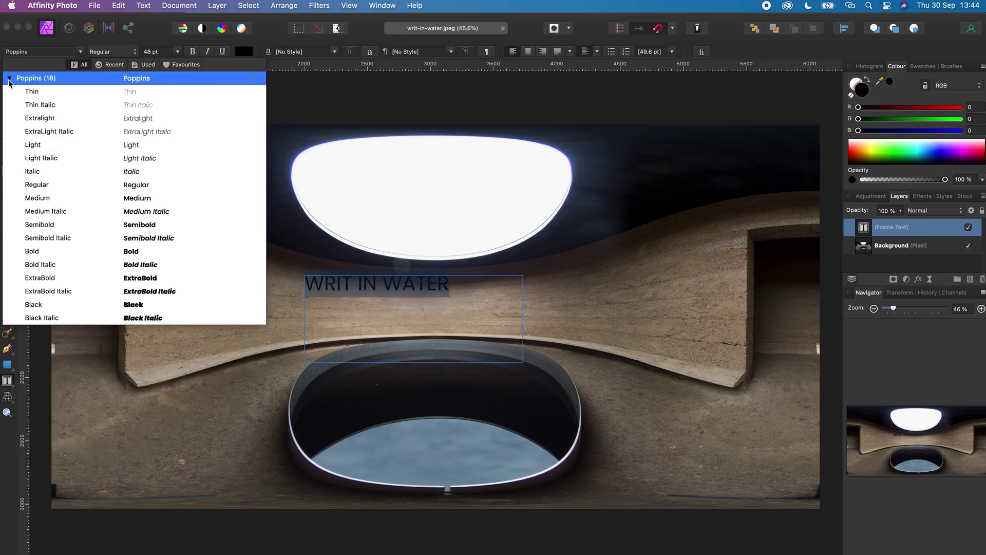
pyautogui.click(47, 254)
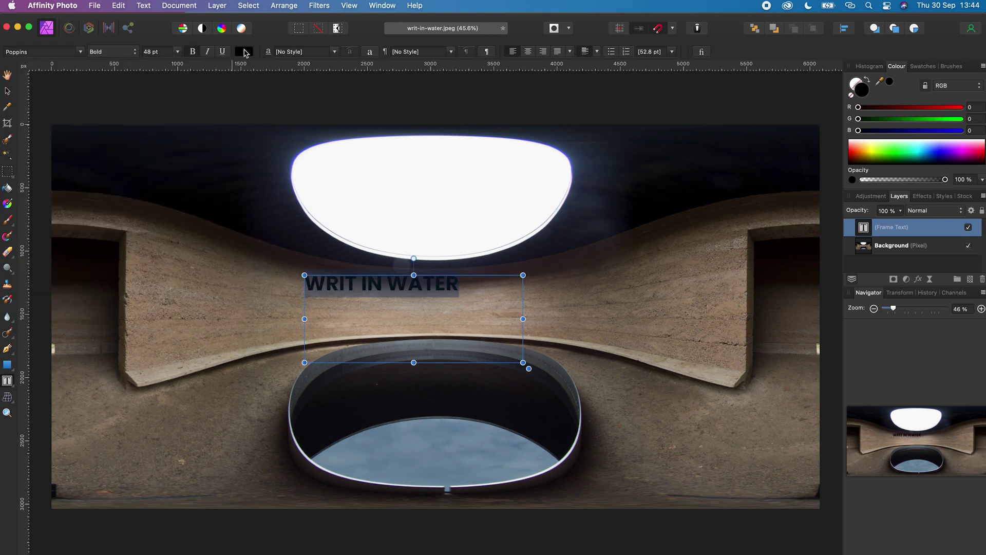
# Step: Colour the WRIT IN WATER text white (FFFFFF)
pyautogui.click(246, 52)
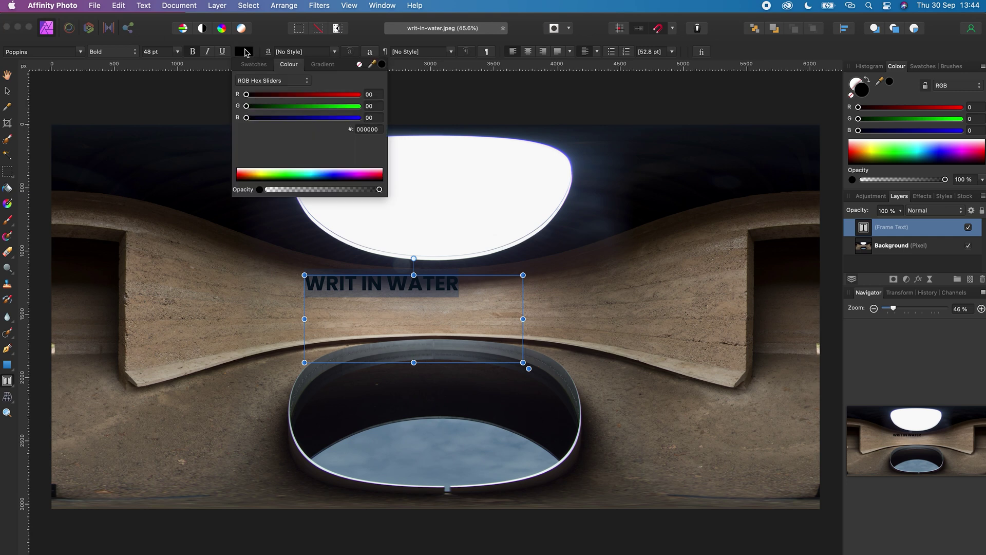
pyautogui.click(250, 169)
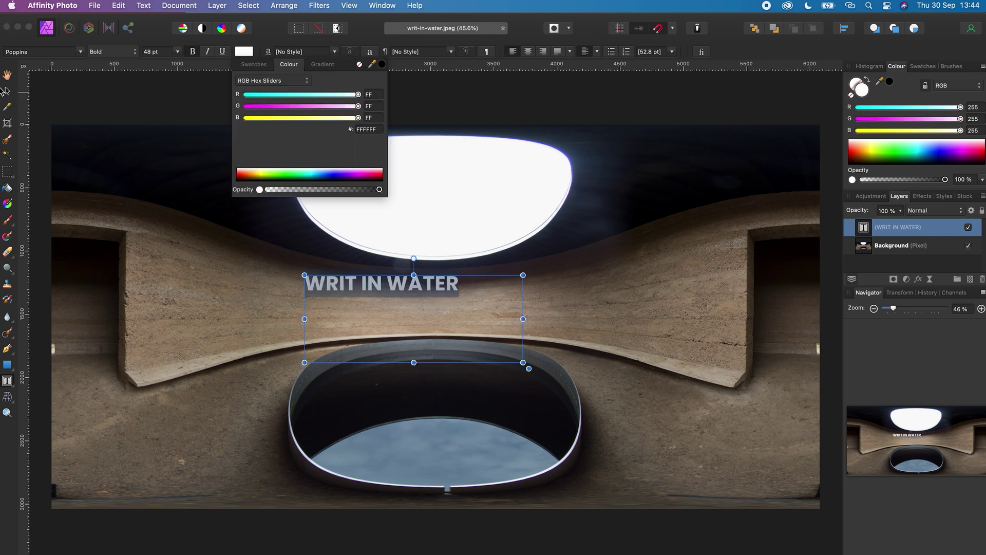
pyautogui.click(8, 92)
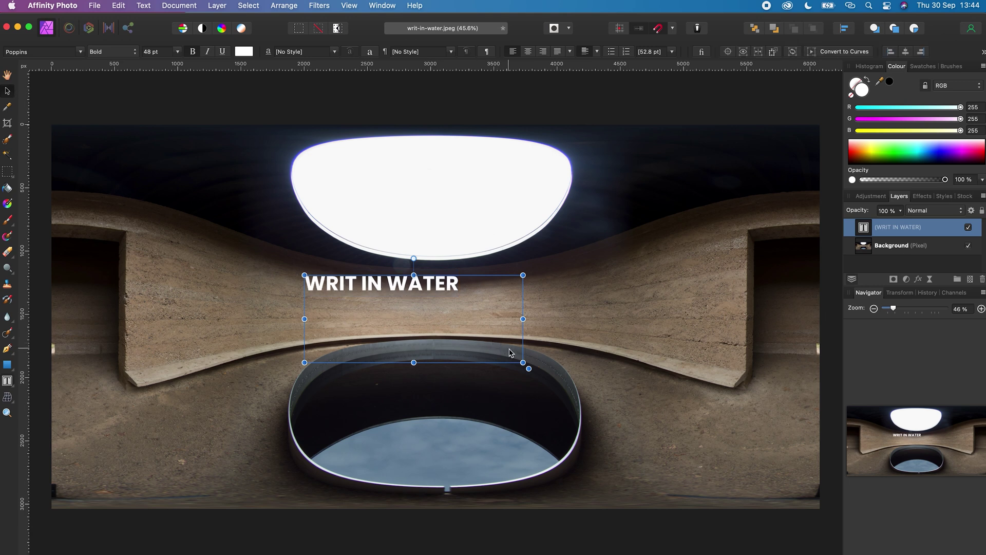
# Step: Fit the text frame to WRIT IN WATER and align it centre and middle on the canvas
pyautogui.moveTo(516, 356); pyautogui.dragTo(461, 291)
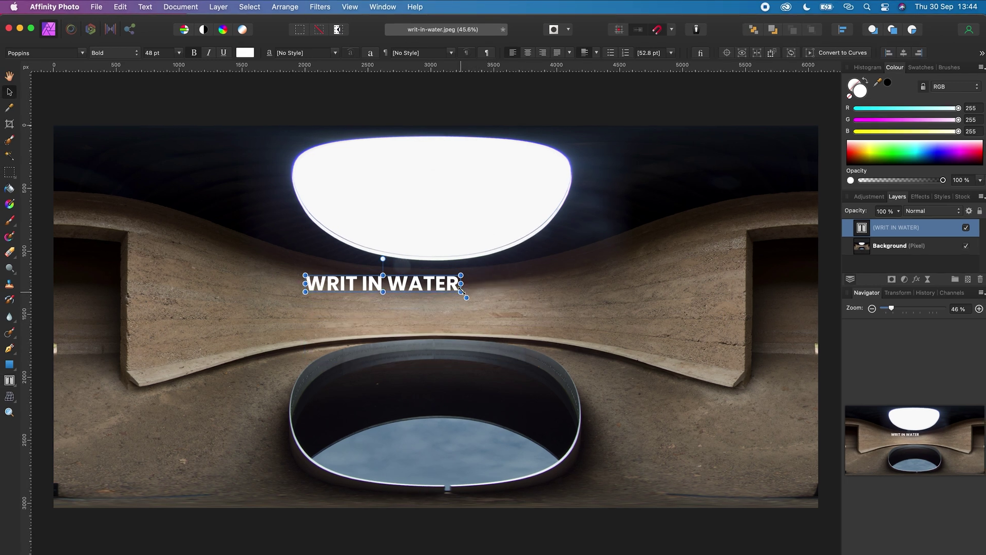
pyautogui.click(906, 53)
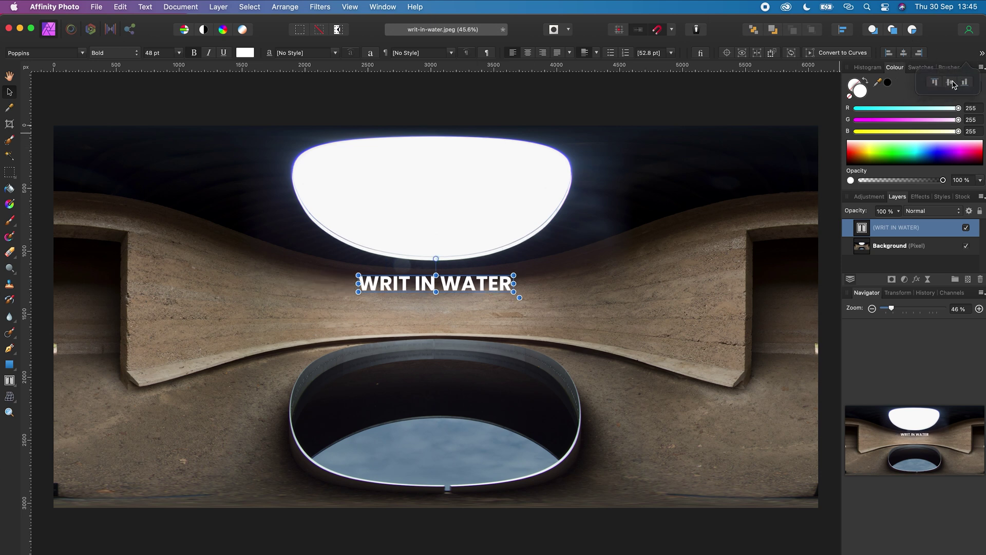
pyautogui.click(952, 84)
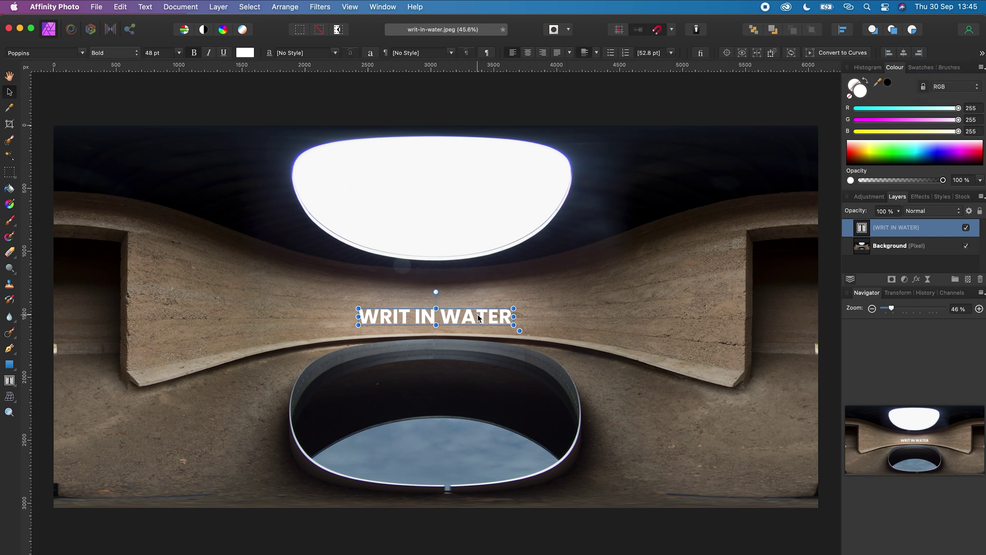
pyautogui.scroll(1, 478, 317)
pyautogui.scroll(3, 478, 317)
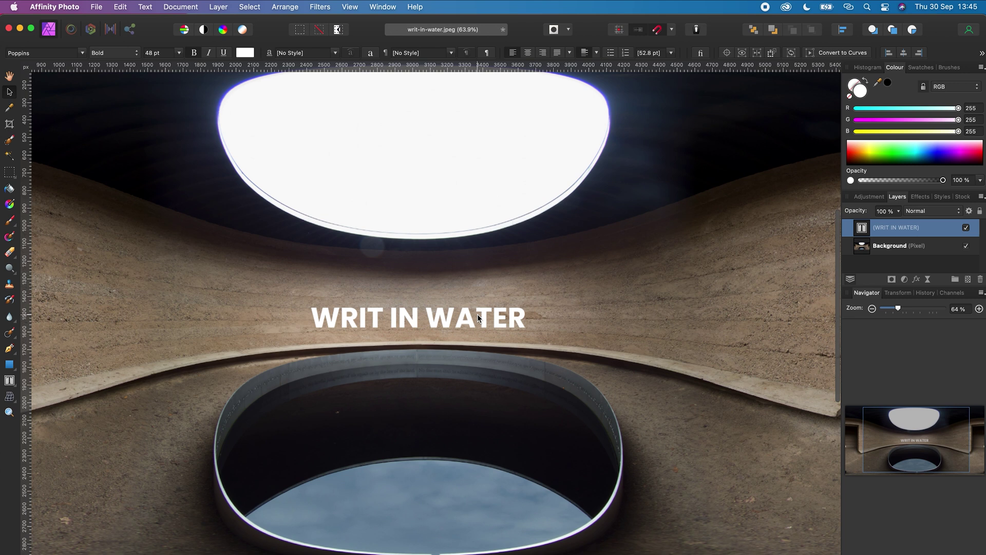
pyautogui.scroll(3, 477, 317)
pyautogui.scroll(1, 478, 318)
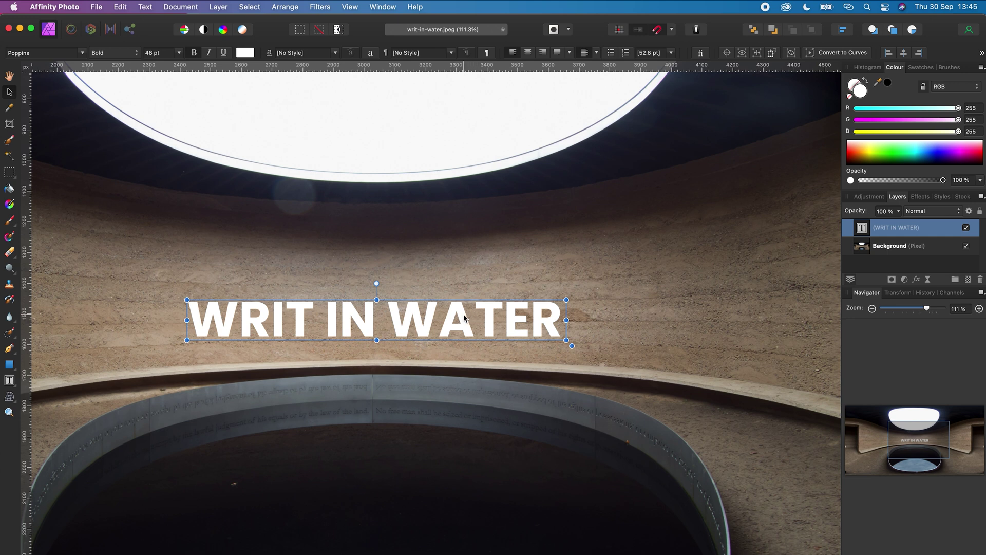
# Step: Apply an Outer Shadow effect to the text: 9.2 px radius, 8.5 px offset, Soft Light blend
pyautogui.click(917, 280)
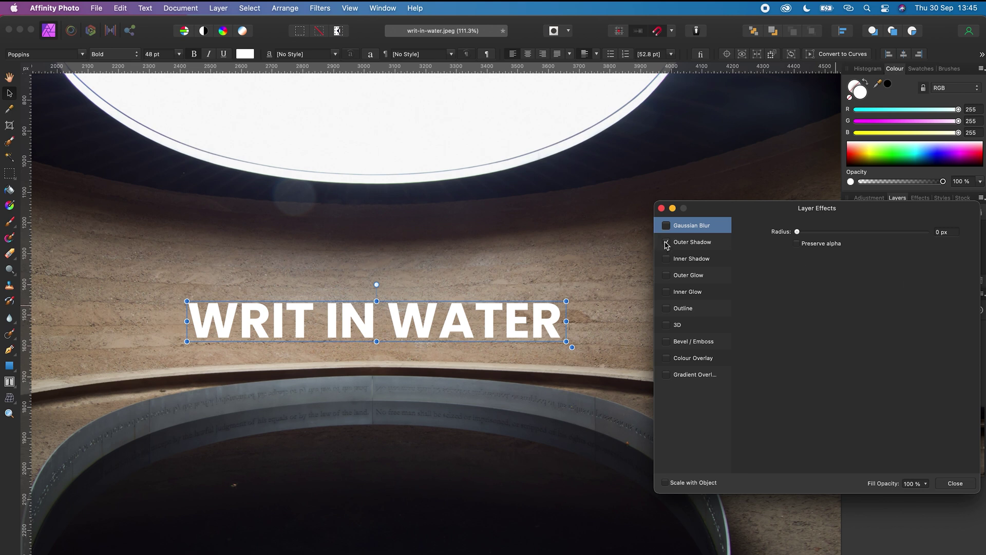
pyautogui.click(702, 247)
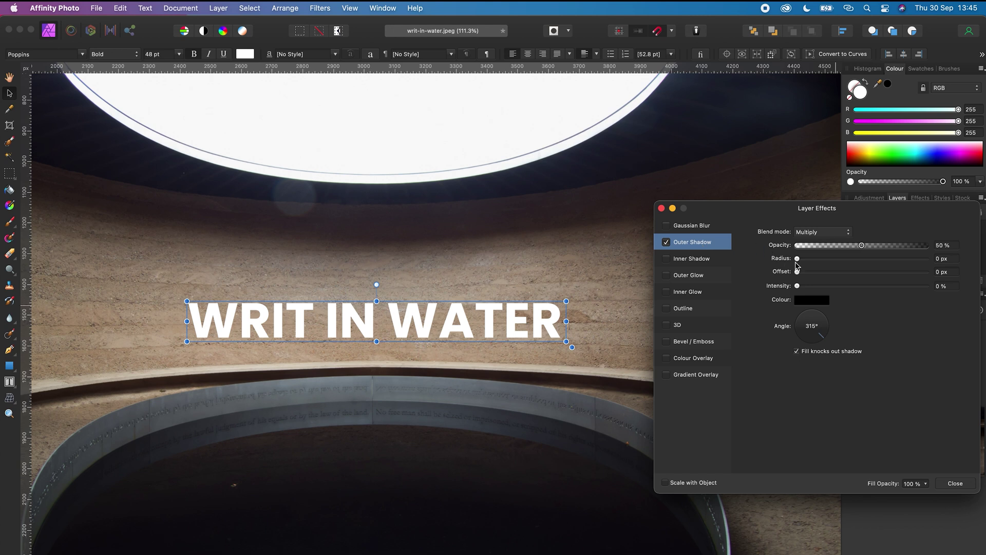
pyautogui.moveTo(798, 258); pyautogui.dragTo(849, 276)
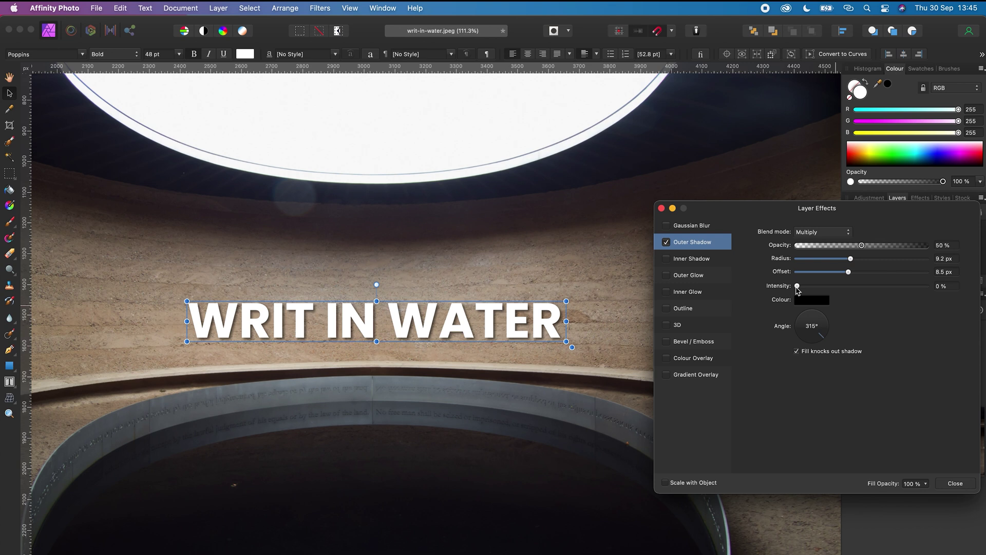
pyautogui.click(820, 233)
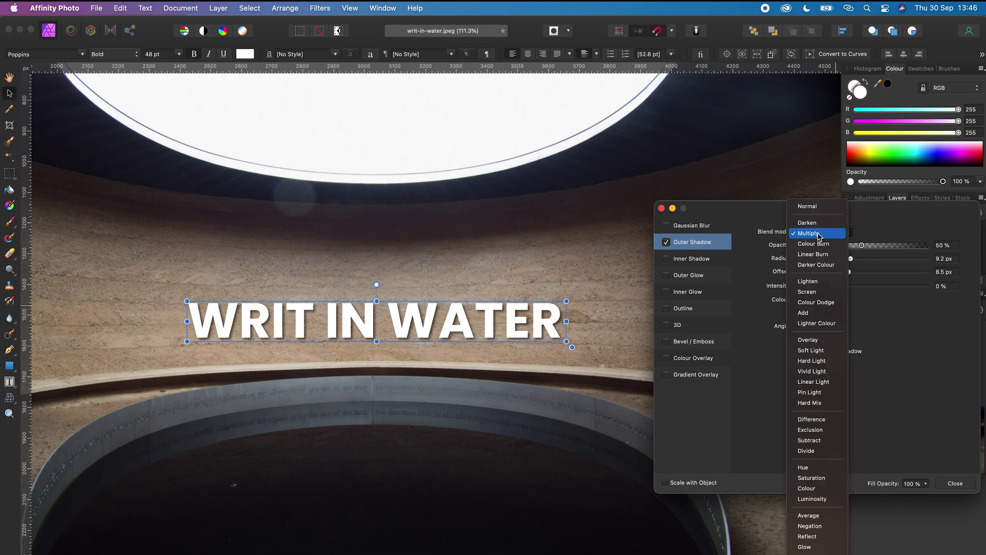
pyautogui.click(809, 350)
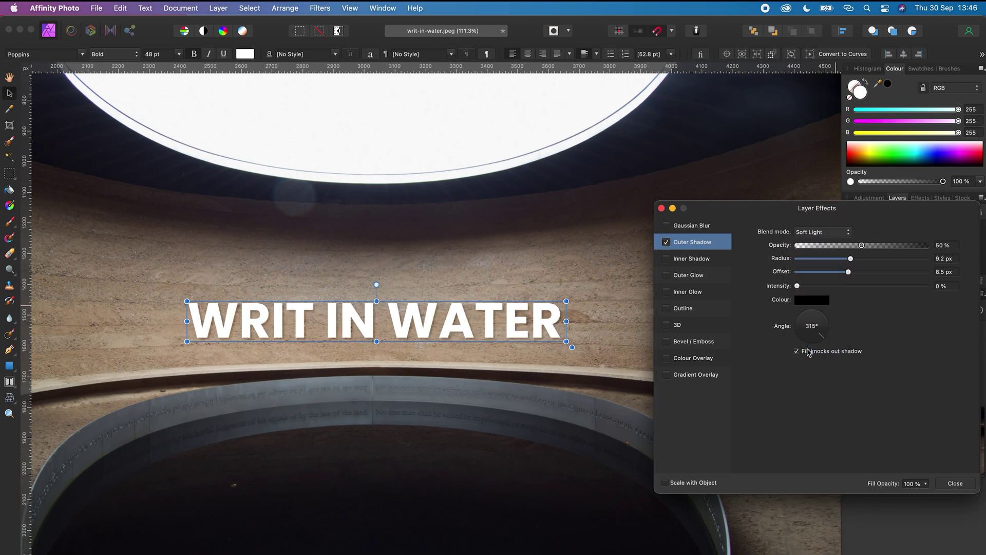
pyautogui.click(955, 483)
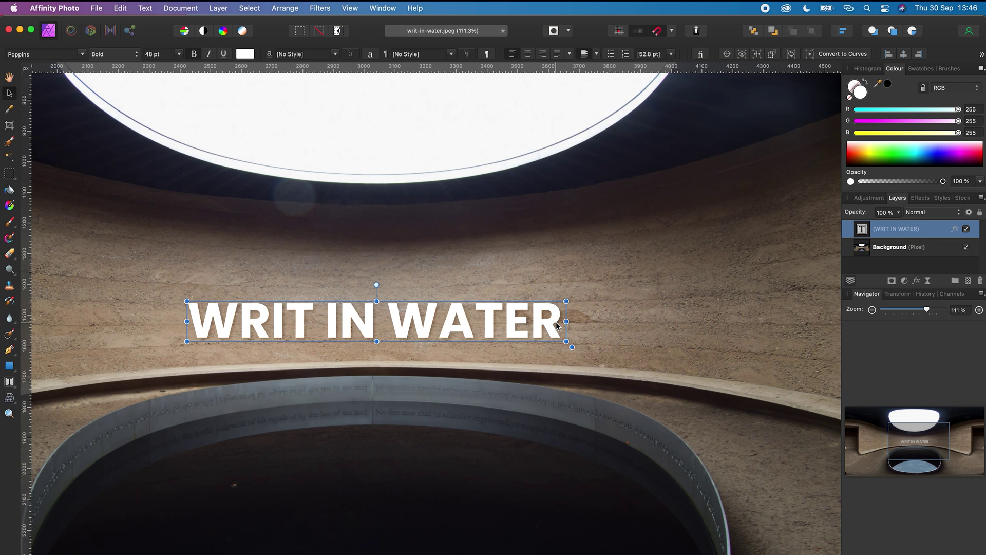
# Step: Duplicate the text twice to the right and Alt-drag the original left for four copies in a row
pyautogui.scroll(-5, 557, 326)
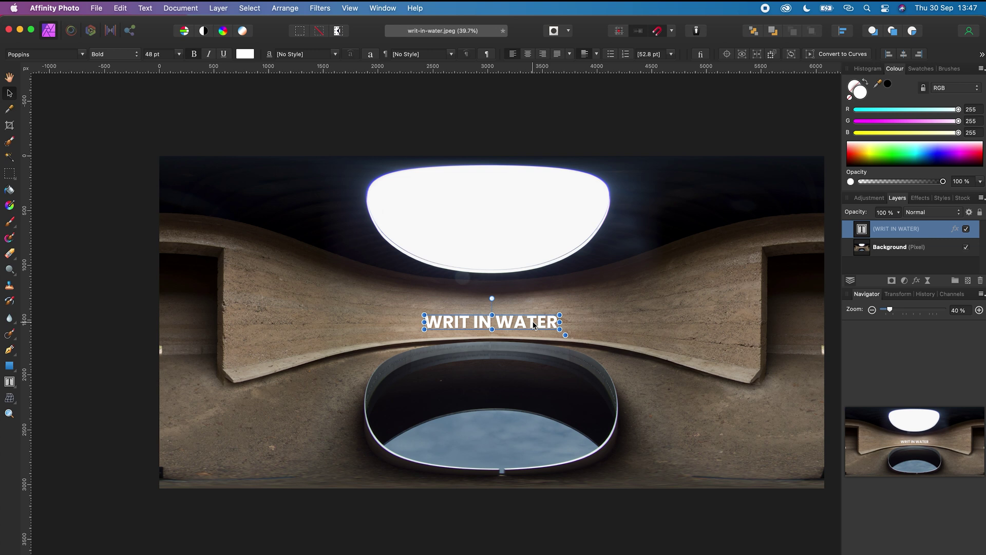
pyautogui.press('super+j')
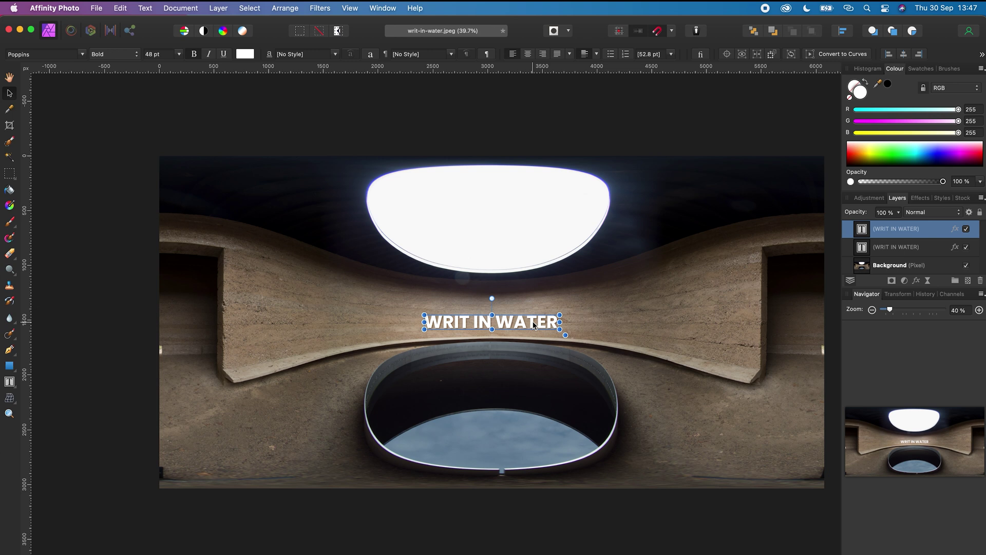
pyautogui.moveTo(534, 325); pyautogui.dragTo(694, 327)
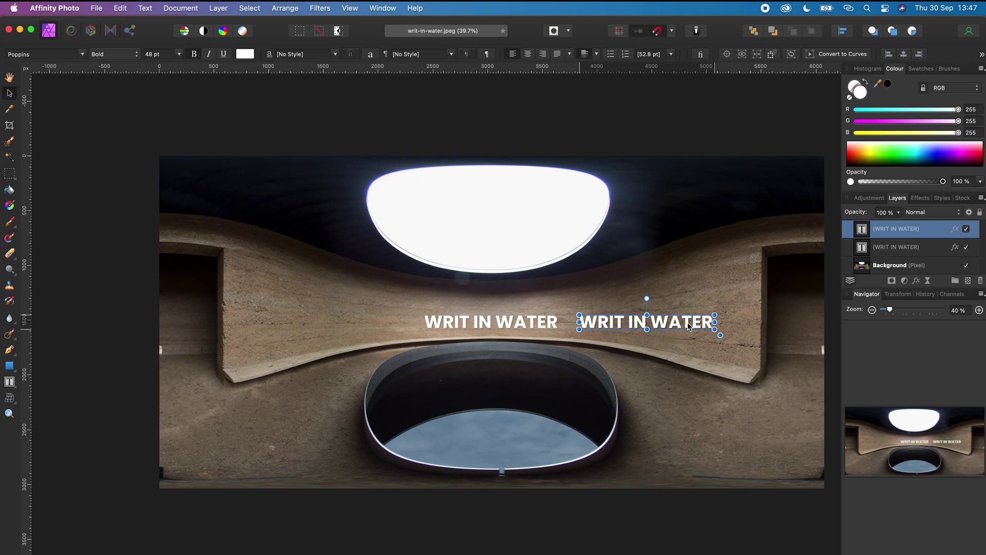
pyautogui.press('super+j')
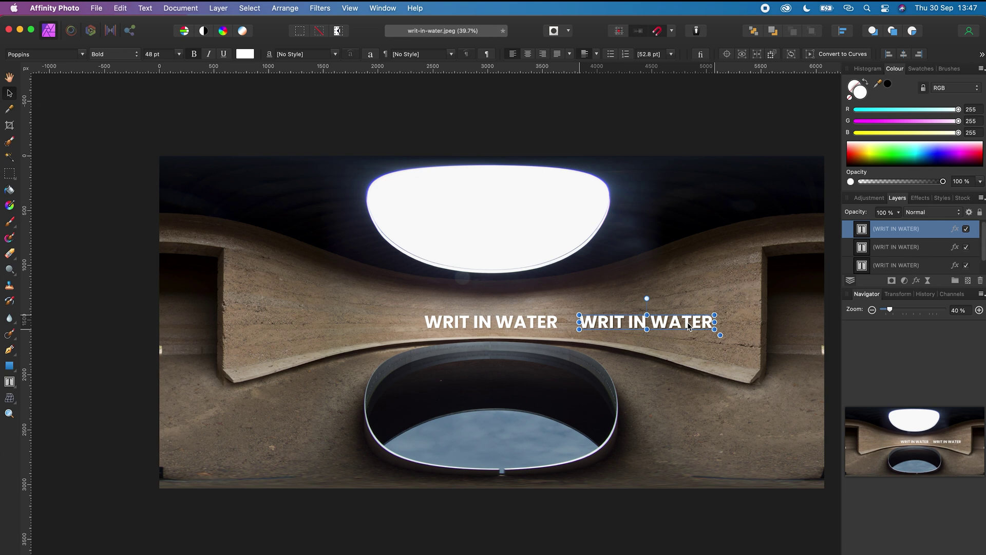
pyautogui.moveTo(688, 325); pyautogui.dragTo(828, 331)
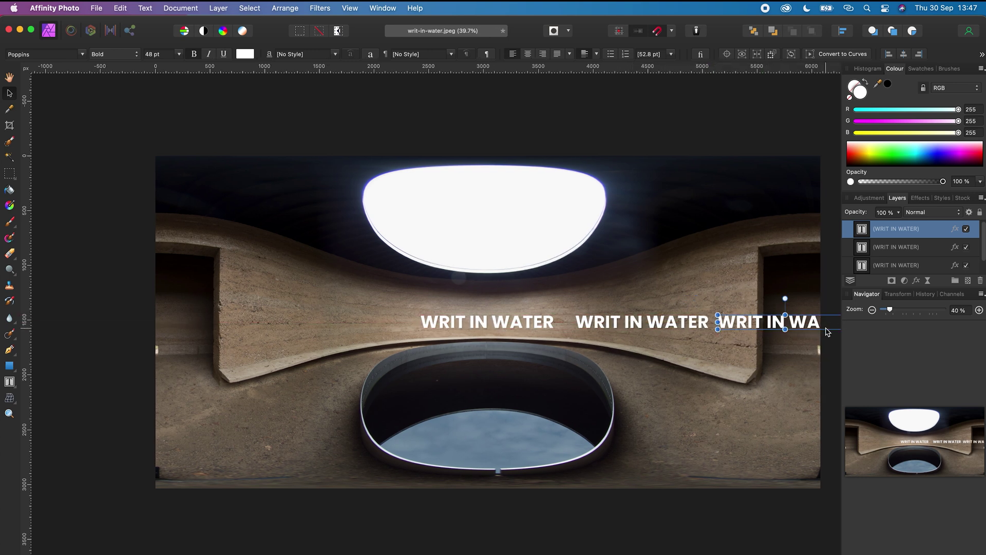
pyautogui.click(517, 324)
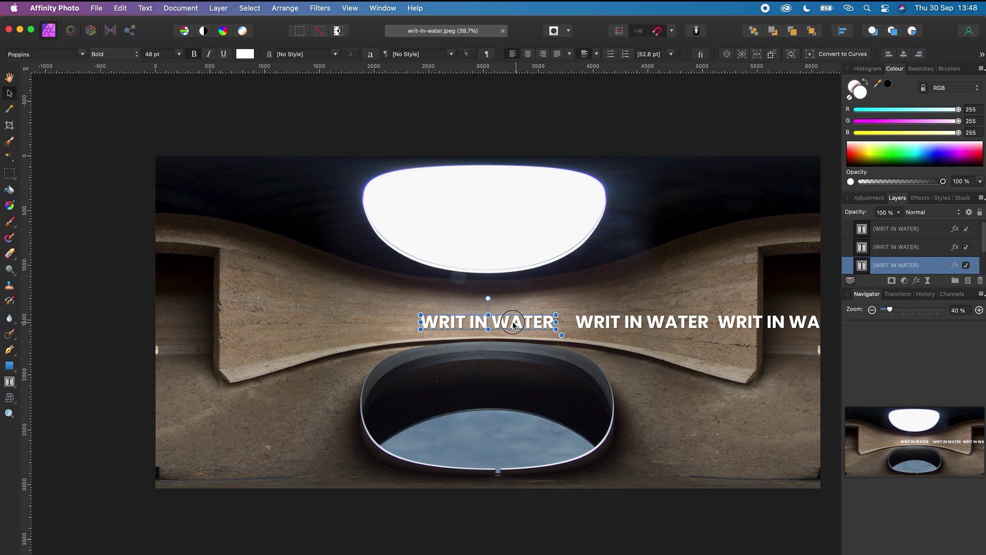
pyautogui.moveTo(516, 324); pyautogui.dragTo(373, 318)
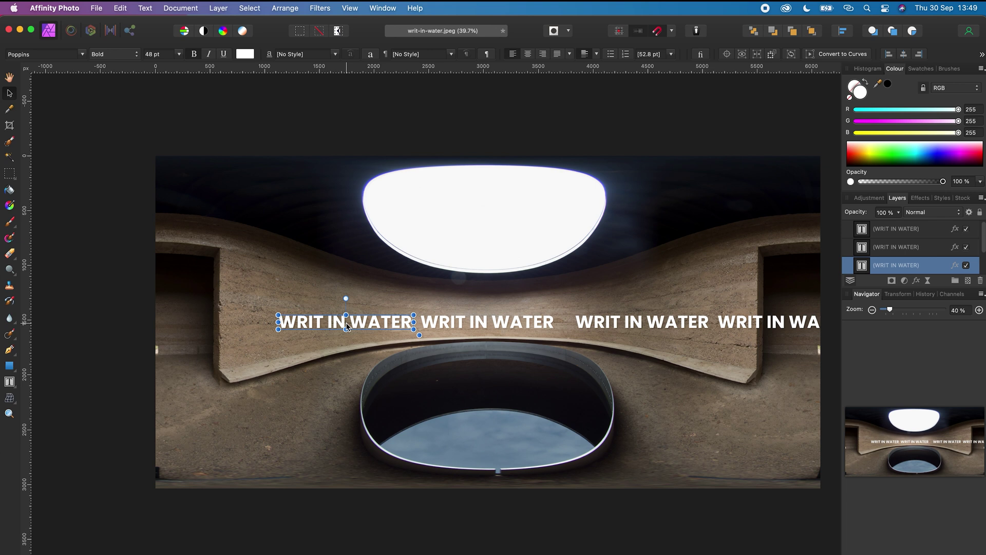
# Step: Apply Layer > Live Projection > Equirectangular Projection to the Background layer
pyautogui.click(359, 268)
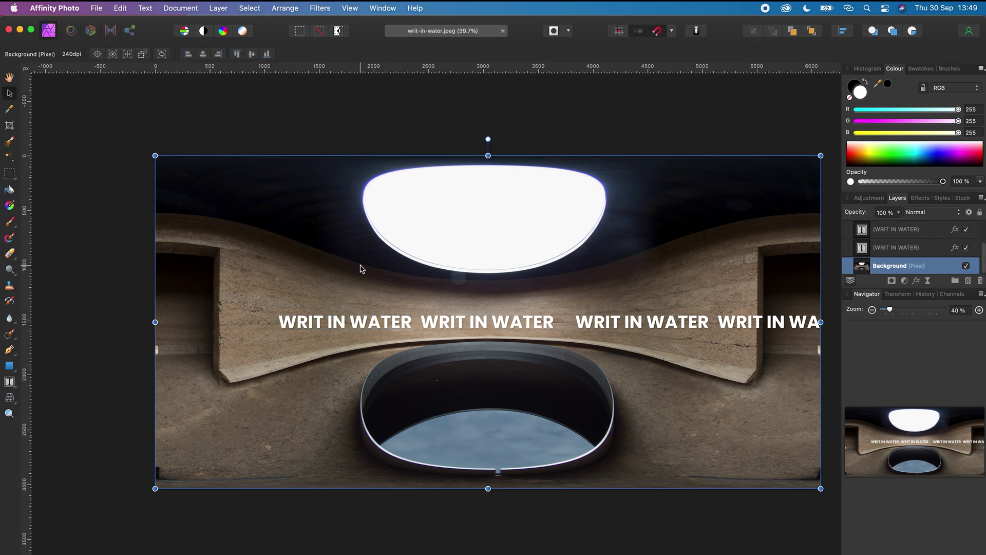
pyautogui.click(224, 12)
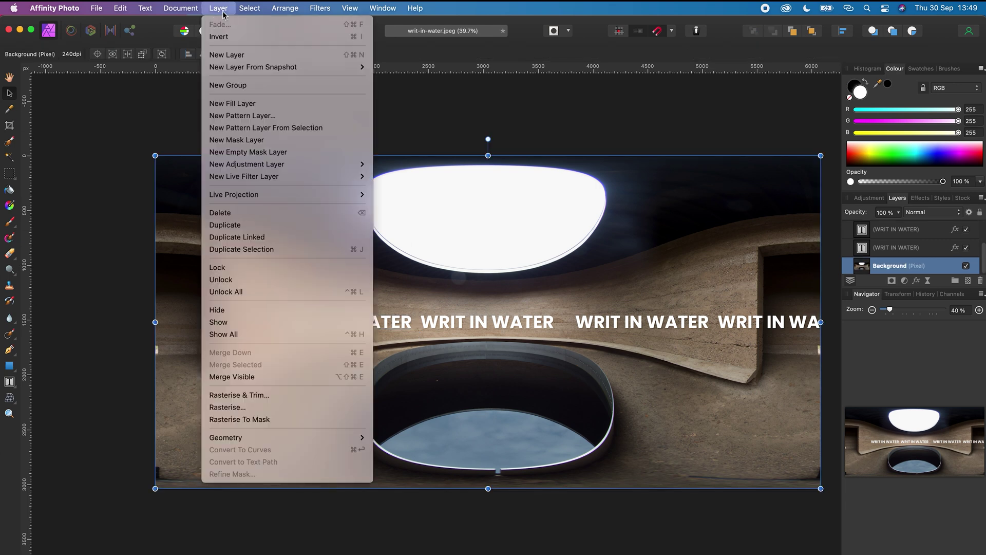
pyautogui.moveTo(363, 196)
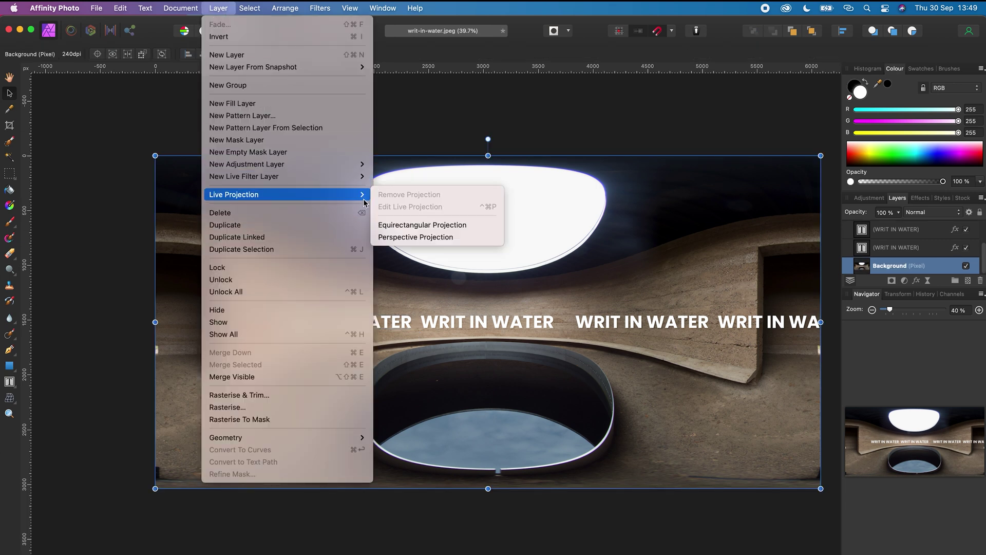
pyautogui.click(411, 225)
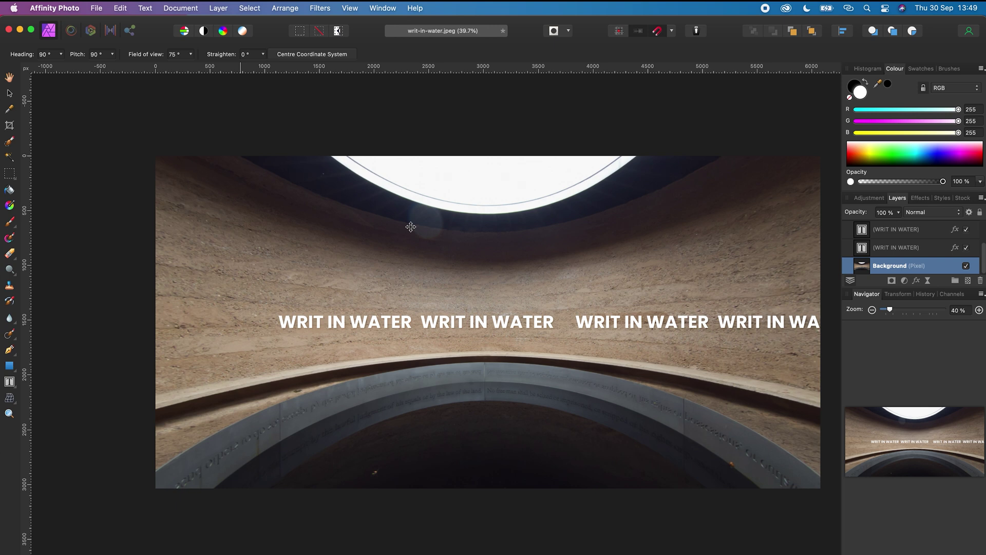
# Step: Try projection headings of 100°, 89° and 92°, then reset the heading to 90°
pyautogui.click(52, 54)
pyautogui.click(61, 54)
pyautogui.moveTo(60, 66); pyautogui.dragTo(63, 67)
pyautogui.moveTo(61, 68); pyautogui.dragTo(60, 68)
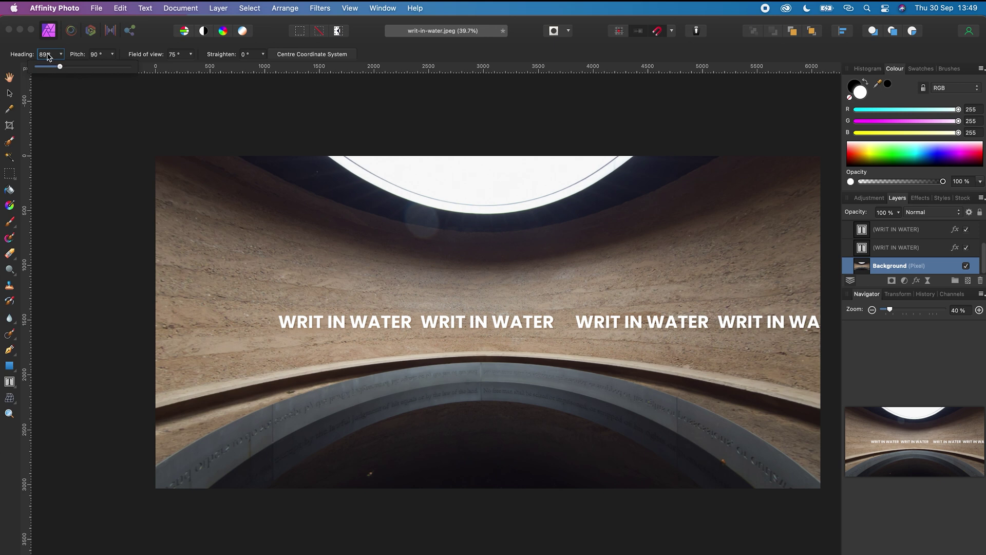
pyautogui.click(47, 56)
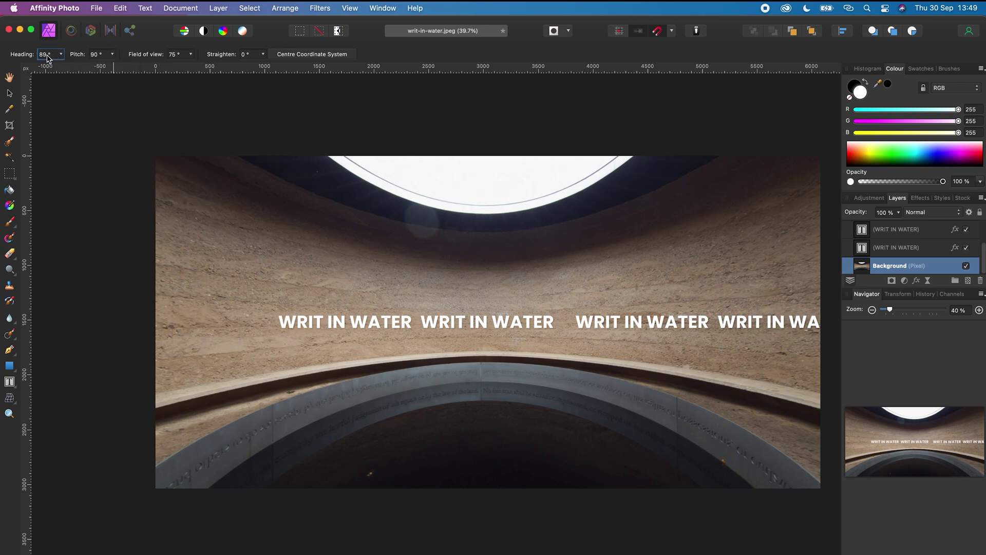
pyautogui.write('92')
pyautogui.press('Return')
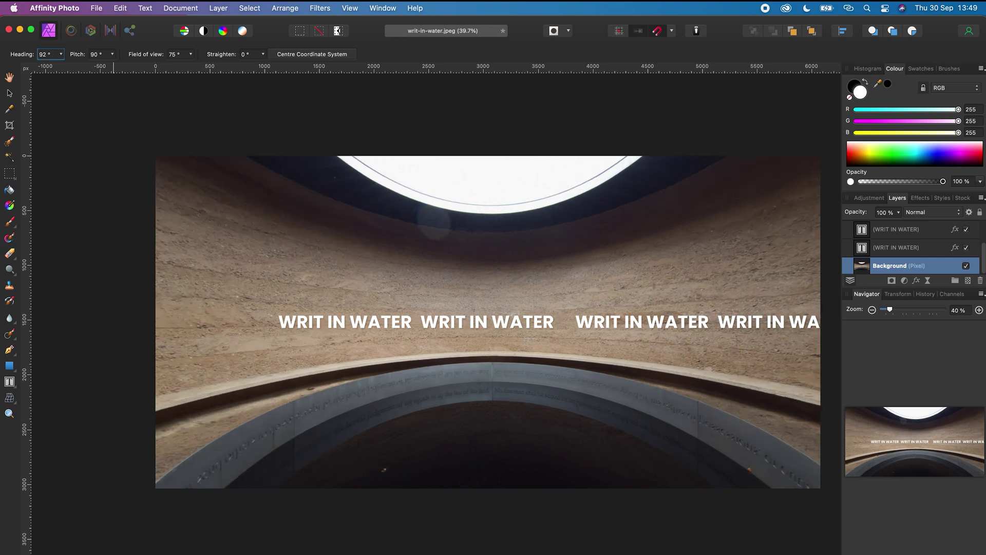
pyautogui.click(278, 55)
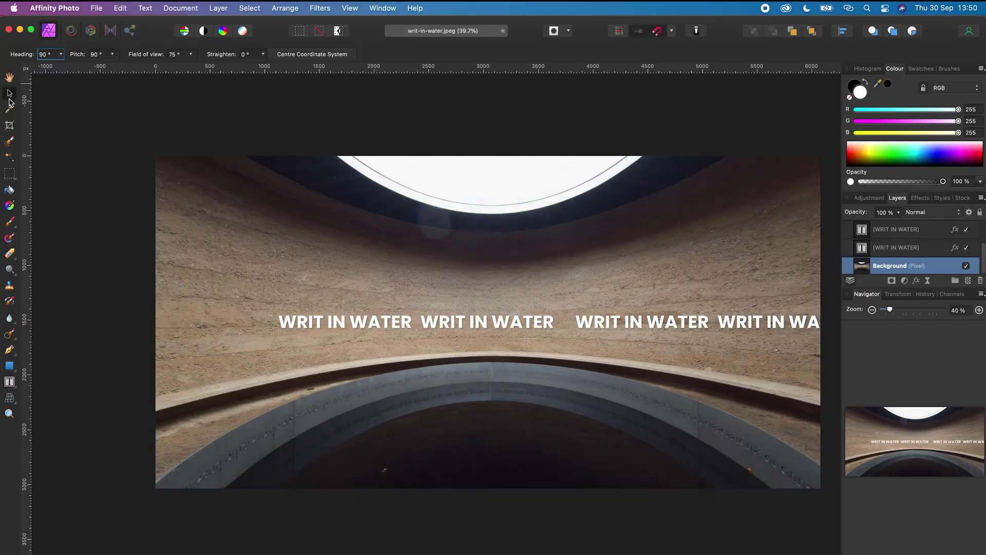
# Step: Select the centre WRIT IN WATER copy and merge it down into the panorama
pyautogui.click(9, 98)
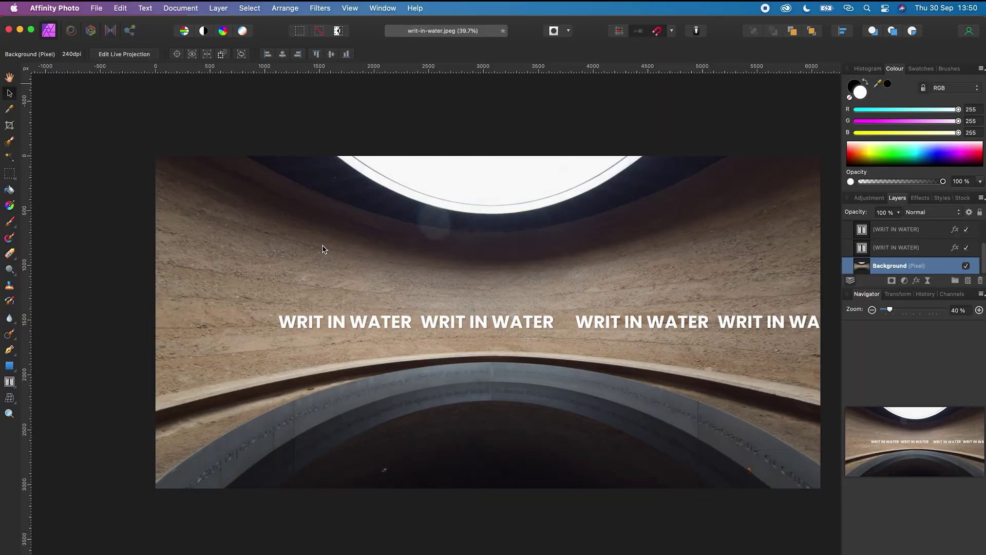
pyautogui.click(485, 325)
pyautogui.click(225, 9)
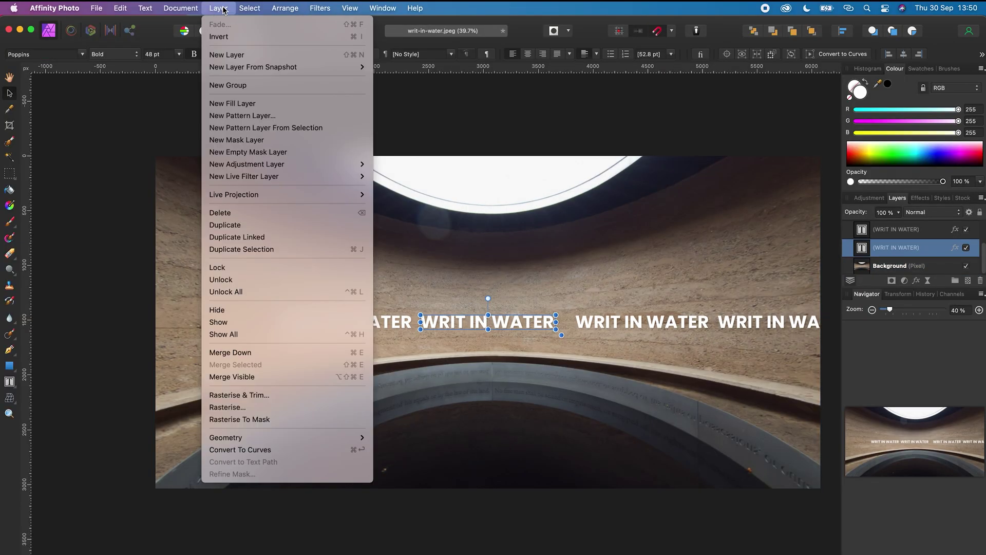
pyautogui.click(266, 352)
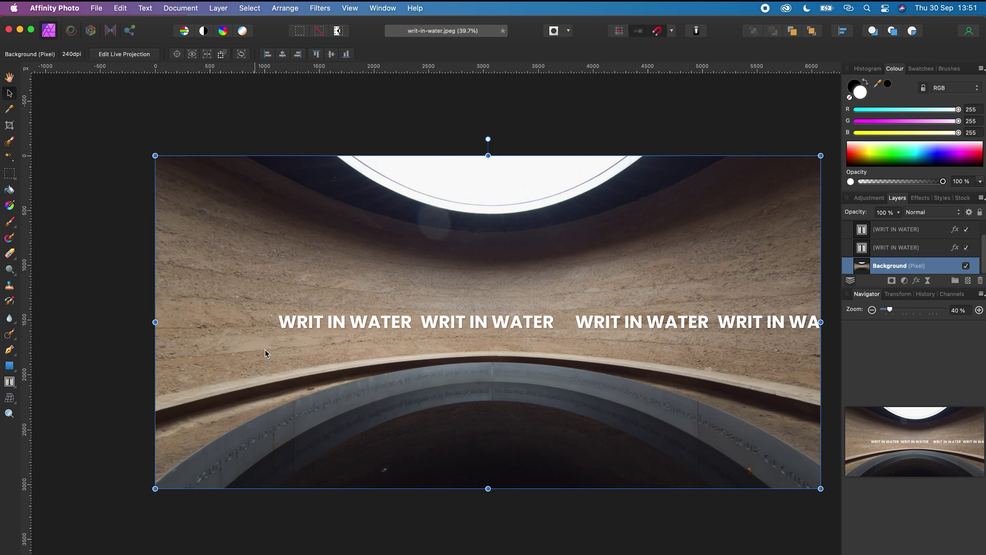
# Step: Set the live projection heading to 180°
pyautogui.click(147, 58)
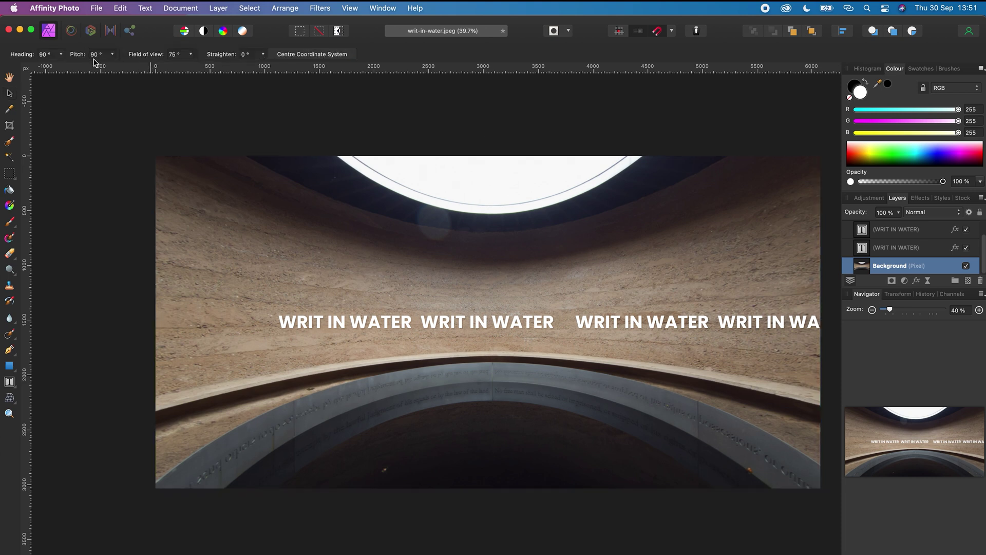
pyautogui.click(45, 55)
pyautogui.write('180')
pyautogui.press('Return')
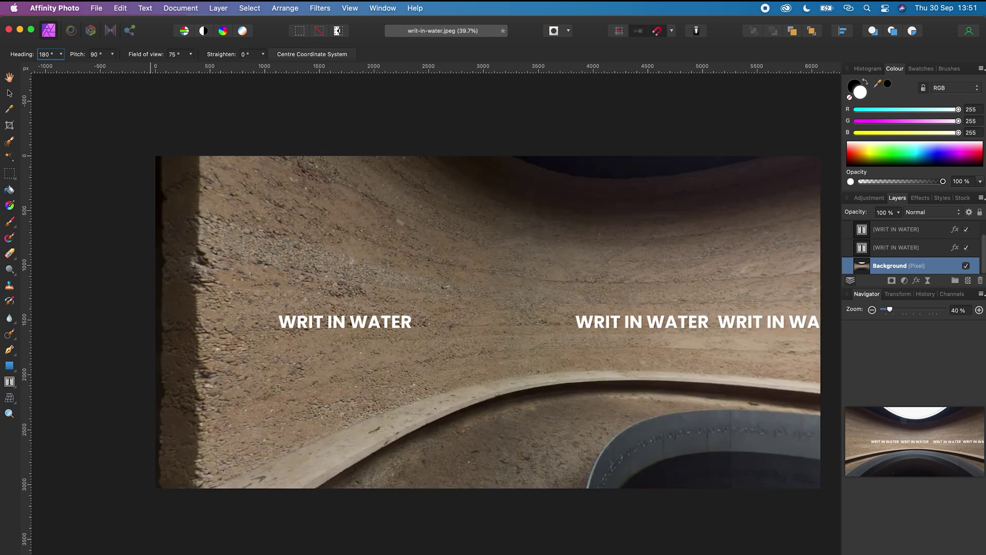
# Step: Centre the left WRIT IN WATER copy horizontally and vertically, then merge it down
pyautogui.click(9, 95)
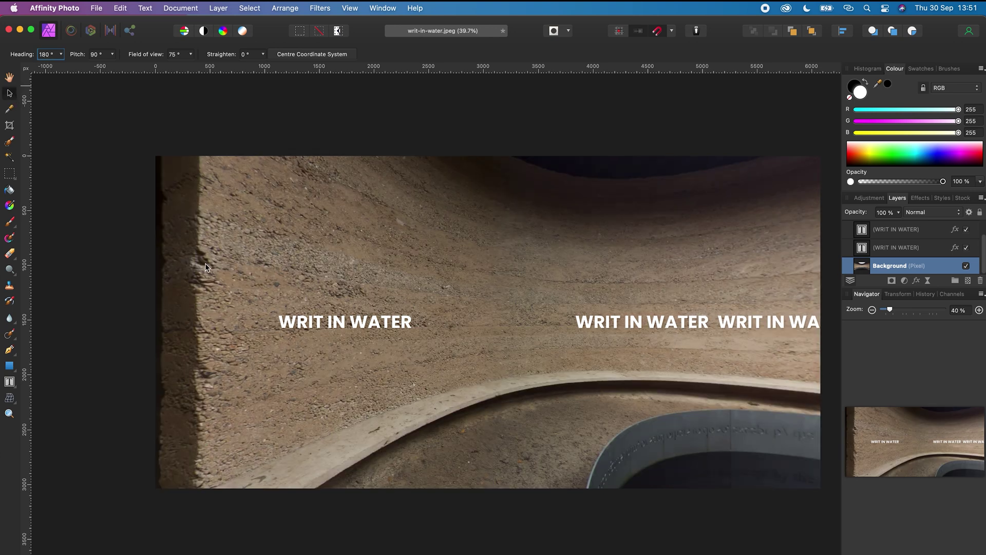
pyautogui.click(317, 324)
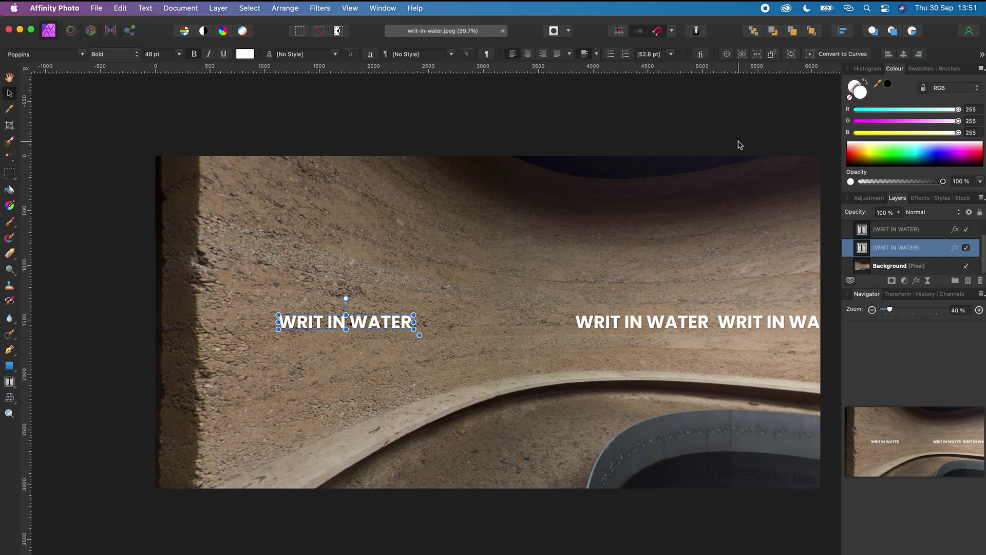
pyautogui.click(905, 54)
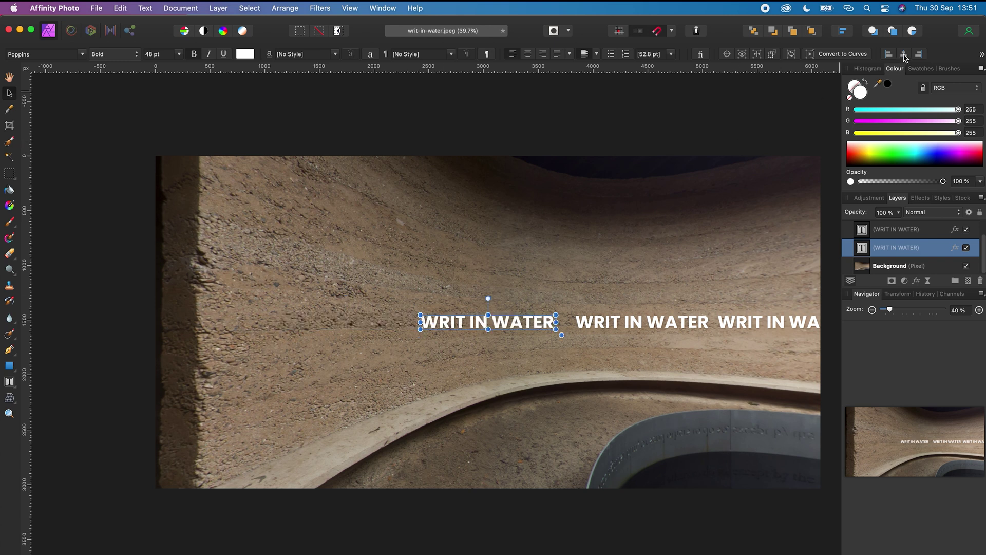
pyautogui.click(982, 54)
pyautogui.click(951, 85)
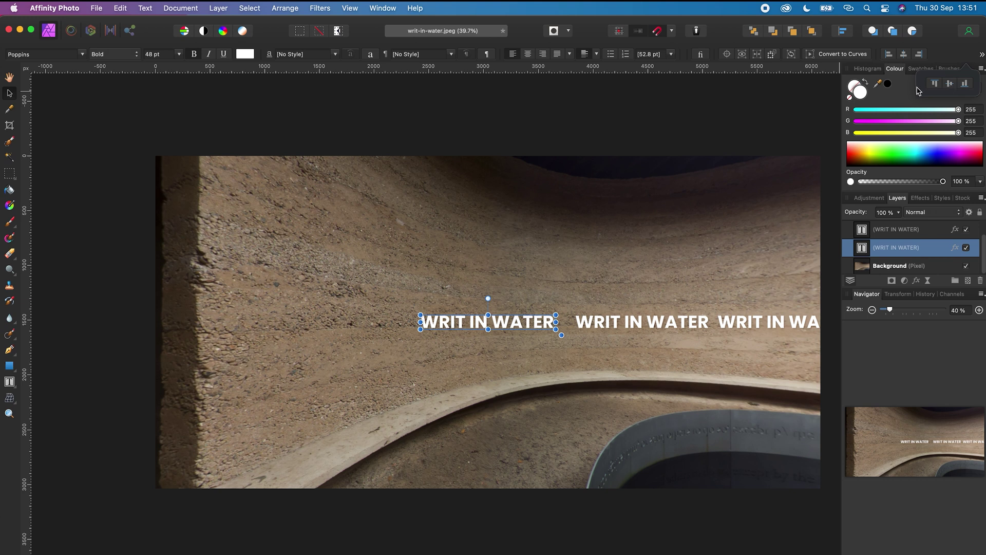
pyautogui.click(215, 9)
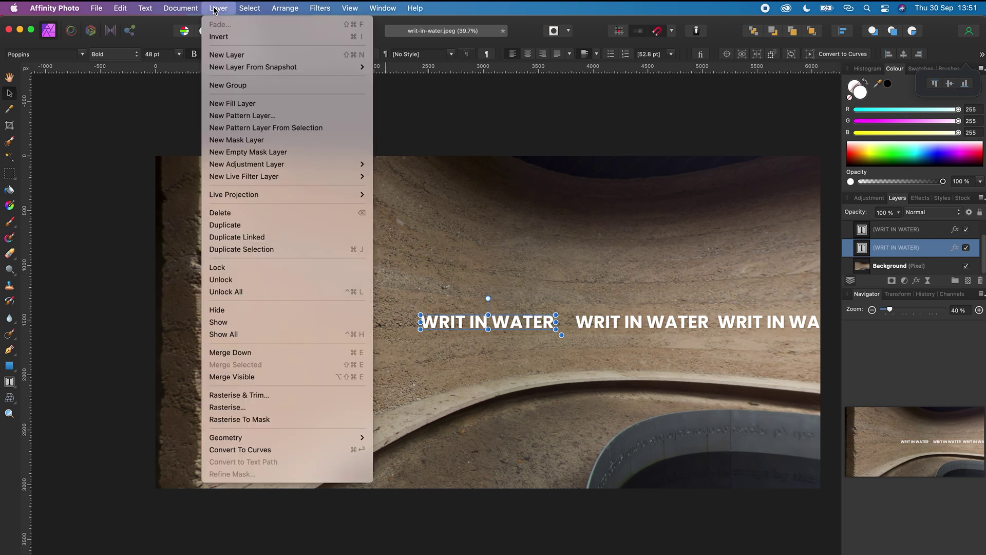
pyautogui.click(239, 352)
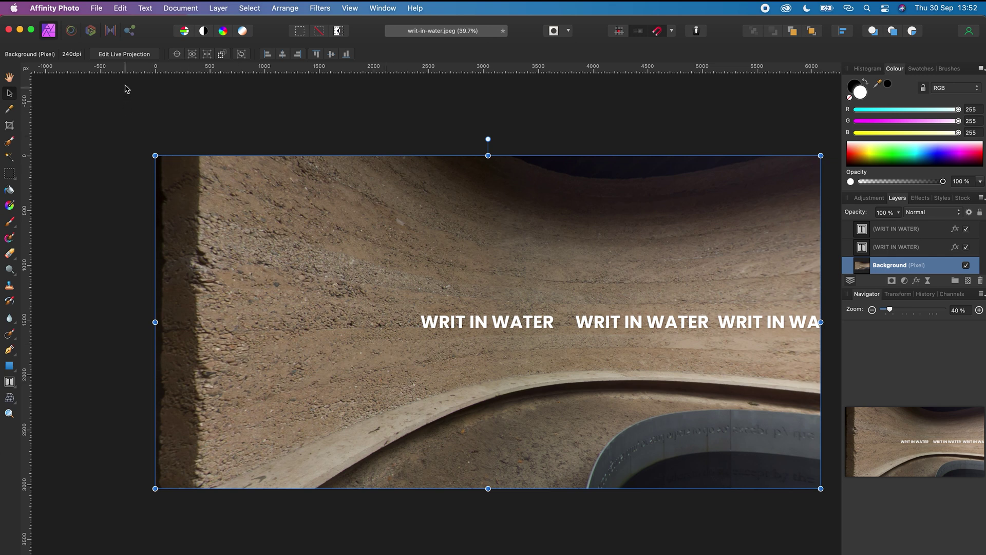
# Step: Rotate the live projection view to a 0° heading
pyautogui.click(124, 54)
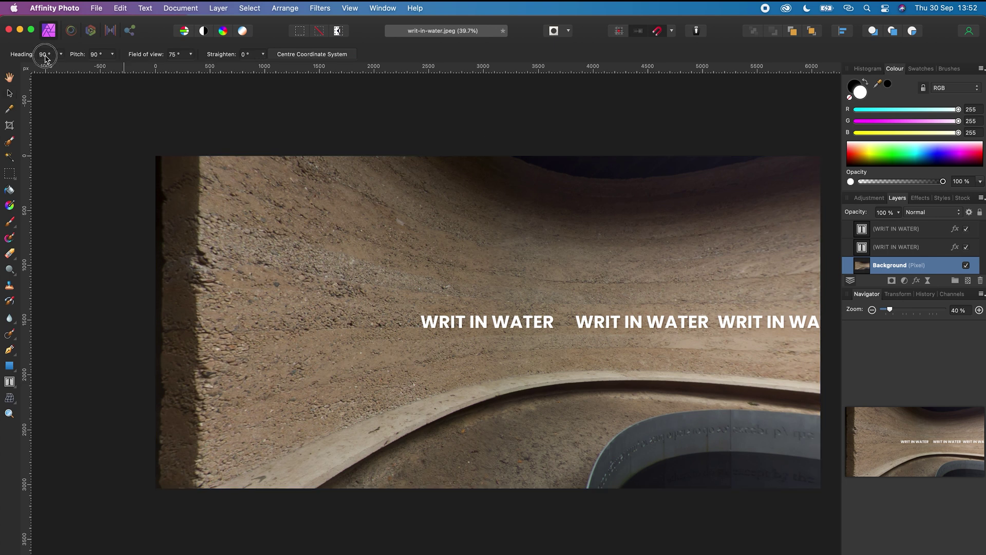
pyautogui.write('0')
pyautogui.press('Return')
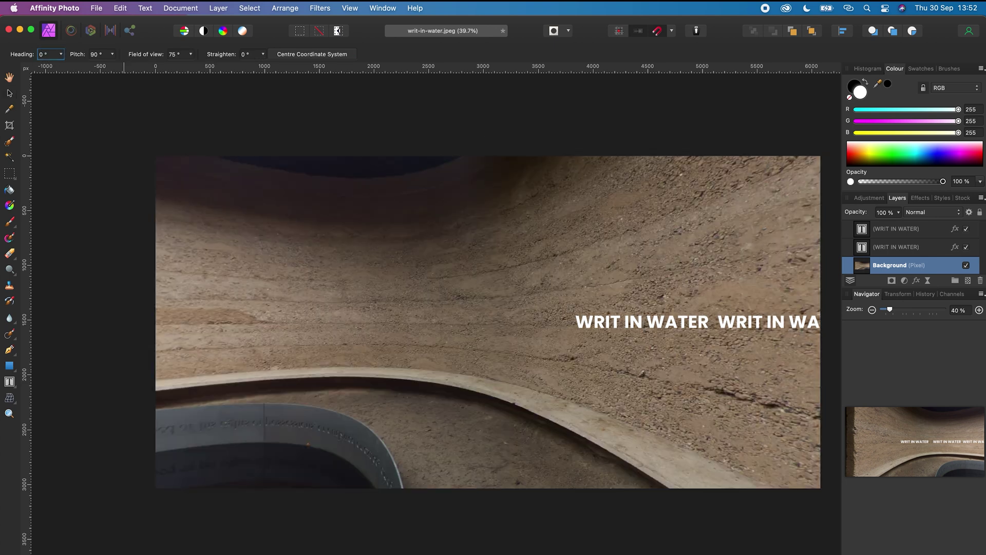
# Step: Centre the WRIT IN WATER text horizontally and vertically, then merge it down into the background
pyautogui.click(9, 94)
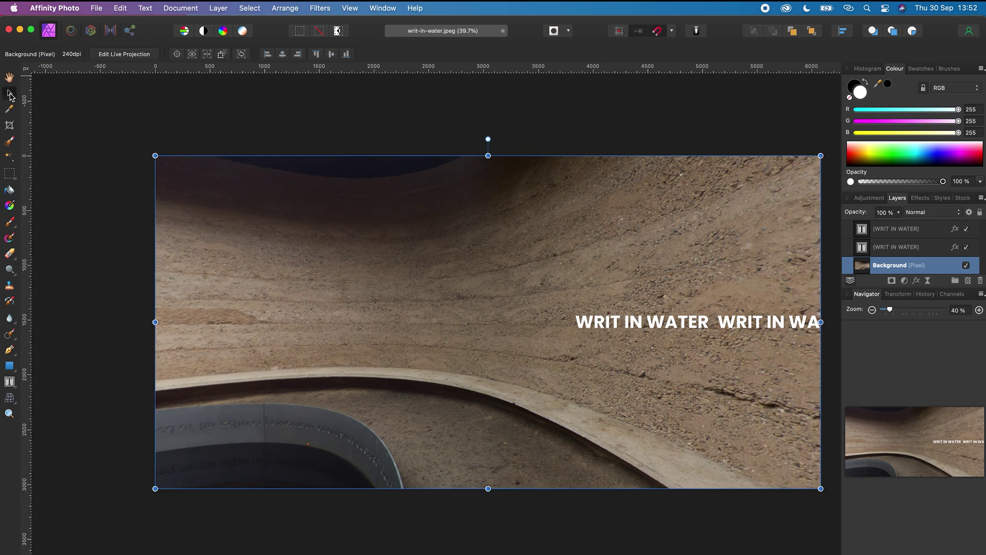
pyautogui.click(591, 324)
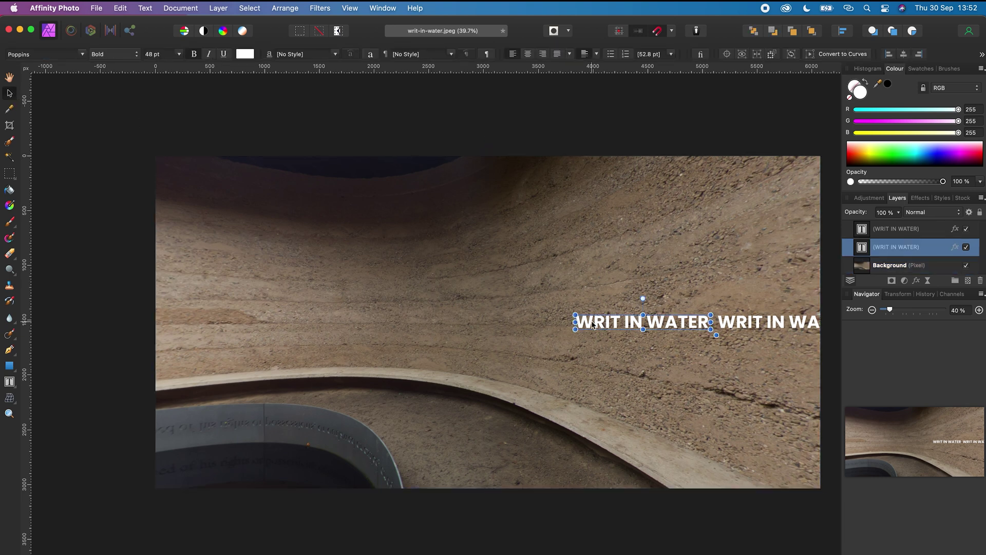
pyautogui.click(904, 54)
pyautogui.click(982, 54)
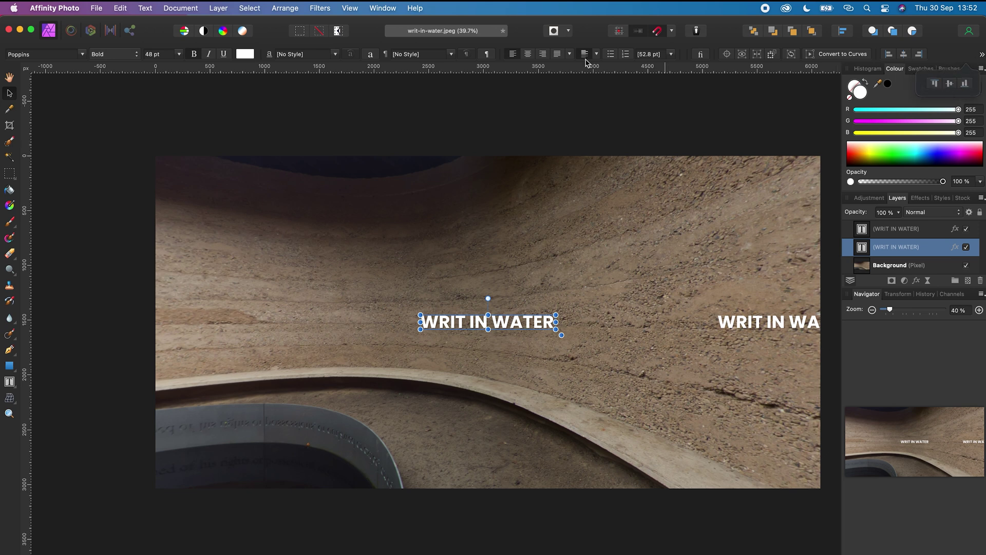
pyautogui.click(221, 9)
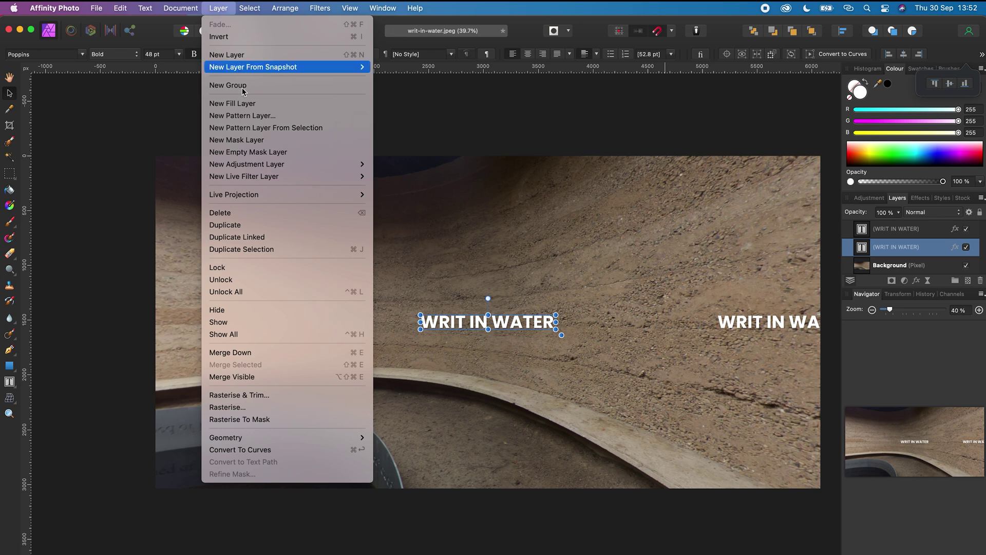
pyautogui.click(276, 352)
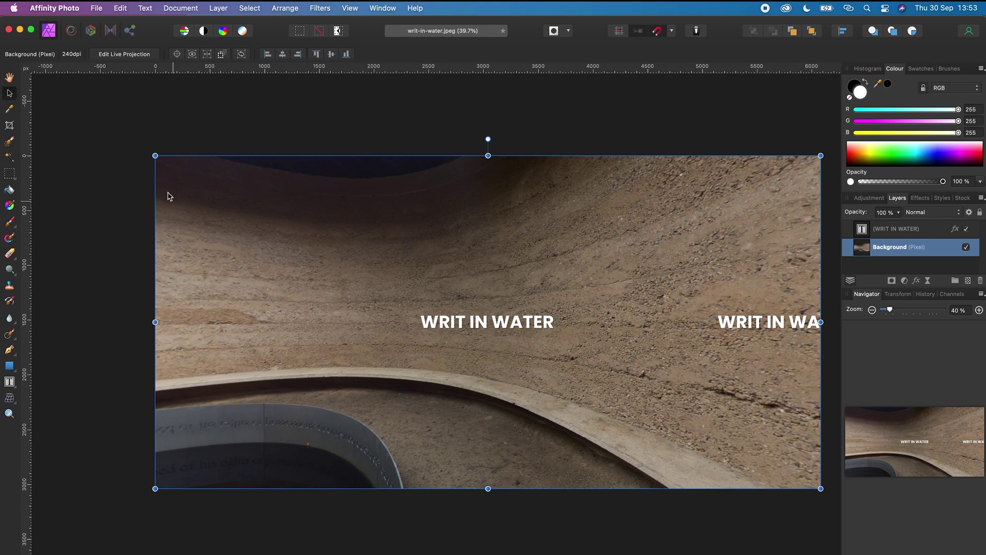
# Step: Rotate the live projection view to a 270° heading
pyautogui.click(124, 54)
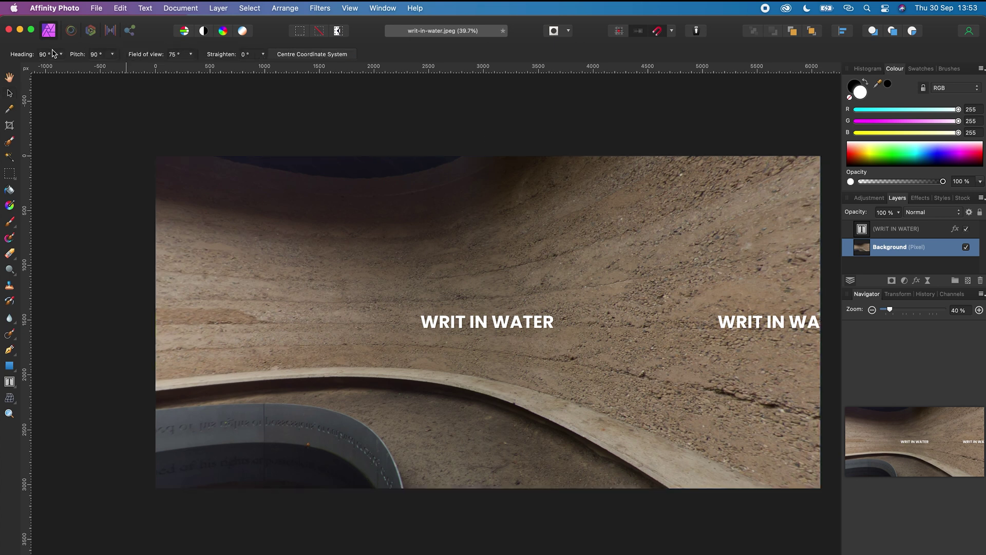
pyautogui.click(45, 54)
pyautogui.write('270')
pyautogui.press('Return')
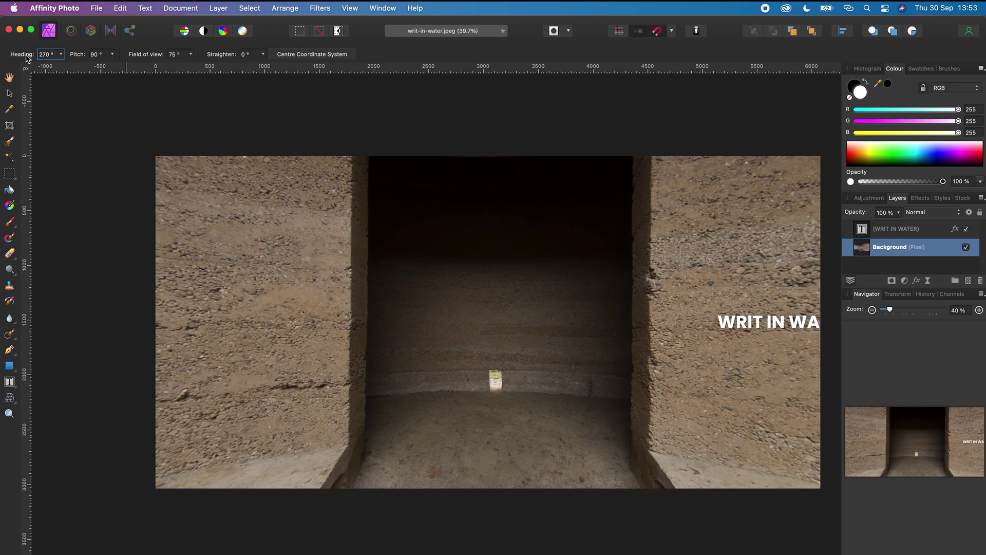
# Step: Centre the last WRIT IN WATER copy on the canvas and merge it down into the Background
pyautogui.click(9, 94)
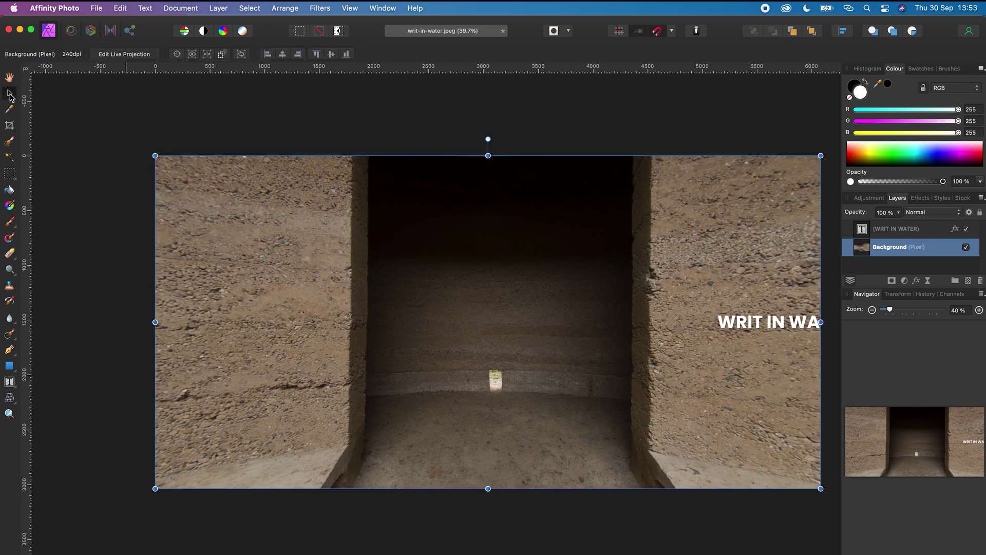
pyautogui.click(748, 325)
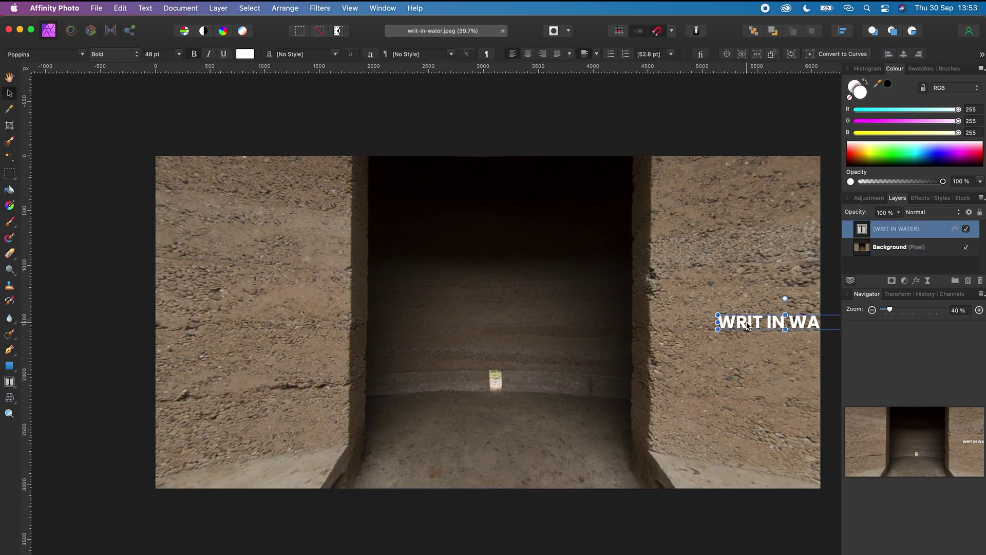
pyautogui.click(904, 55)
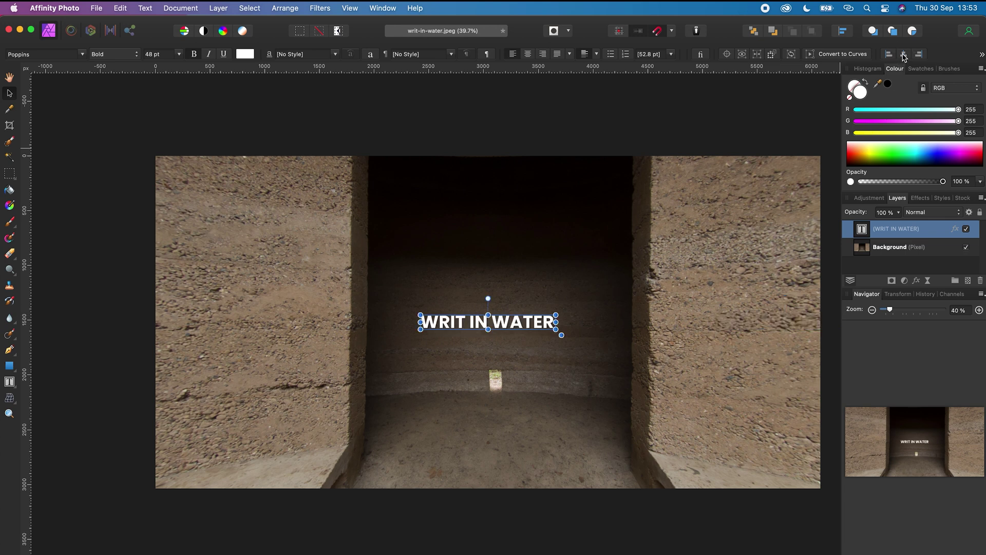
pyautogui.click(982, 54)
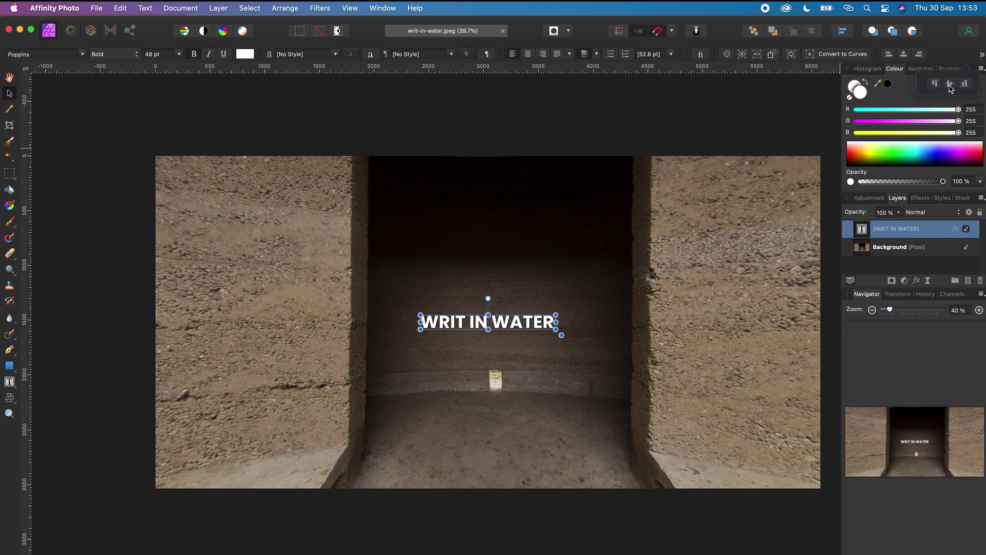
pyautogui.click(228, 10)
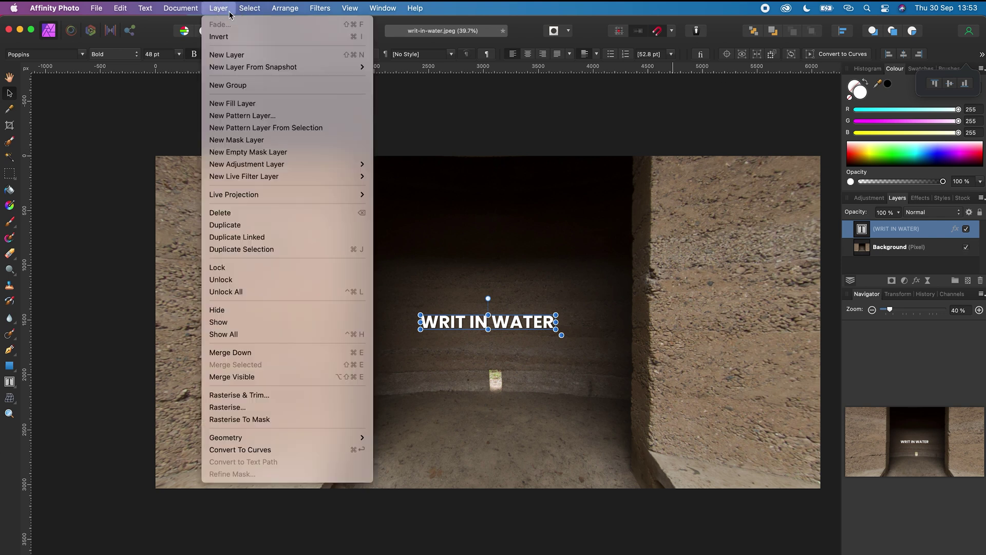
pyautogui.click(274, 352)
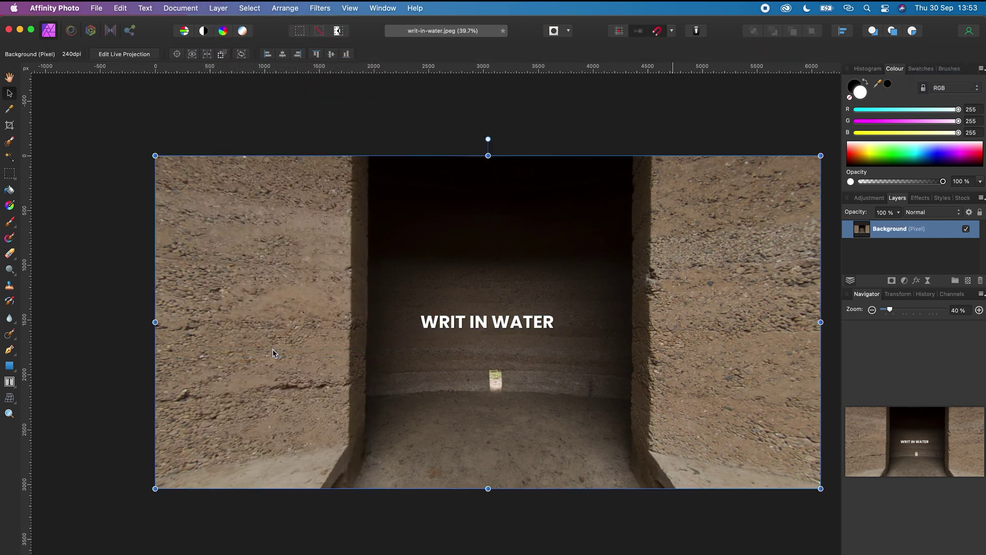
pyautogui.click(137, 55)
# Step: Turn the view to a 134° heading, then remove the live projection to flatten the panorama
pyautogui.click(62, 54)
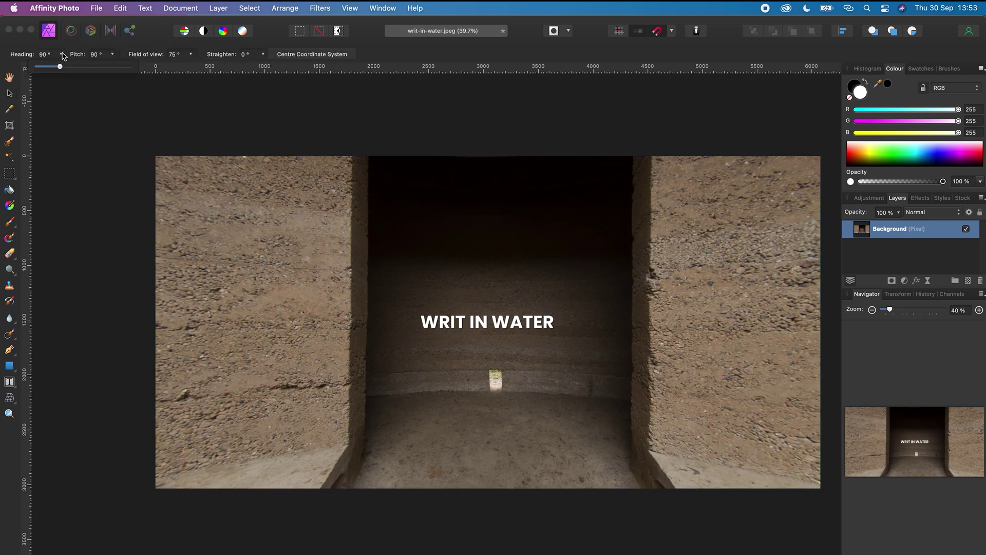
pyautogui.moveTo(60, 67); pyautogui.dragTo(37, 70)
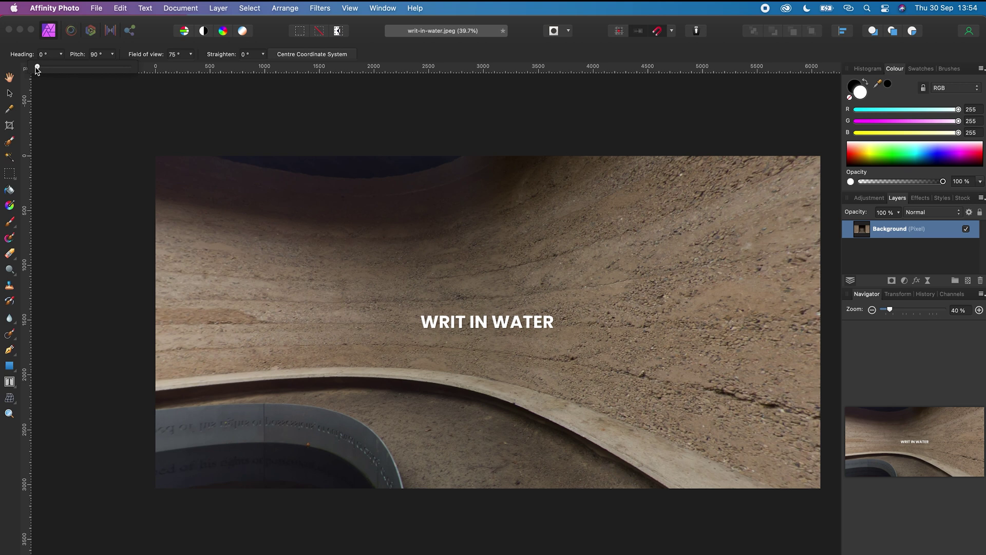
pyautogui.click(218, 9)
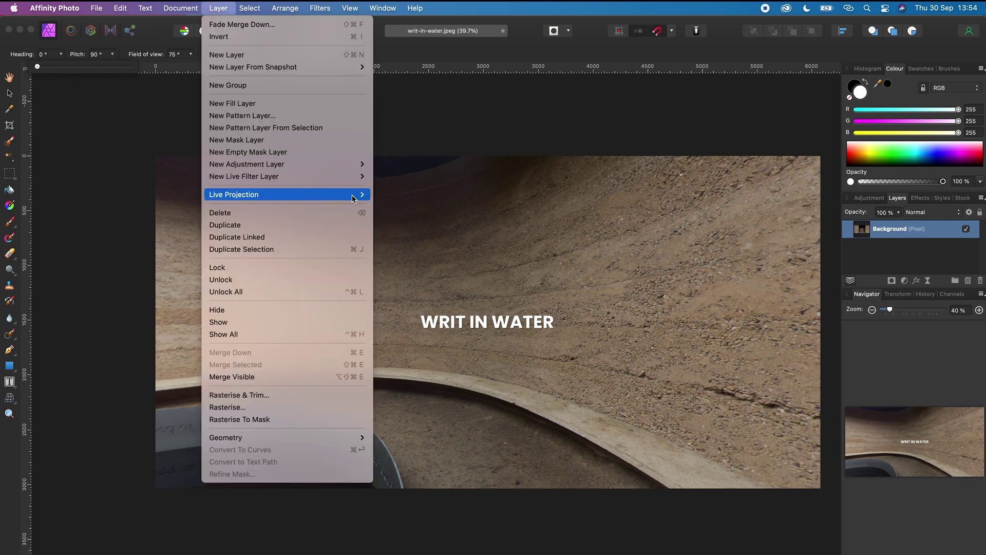
pyautogui.moveTo(352, 195)
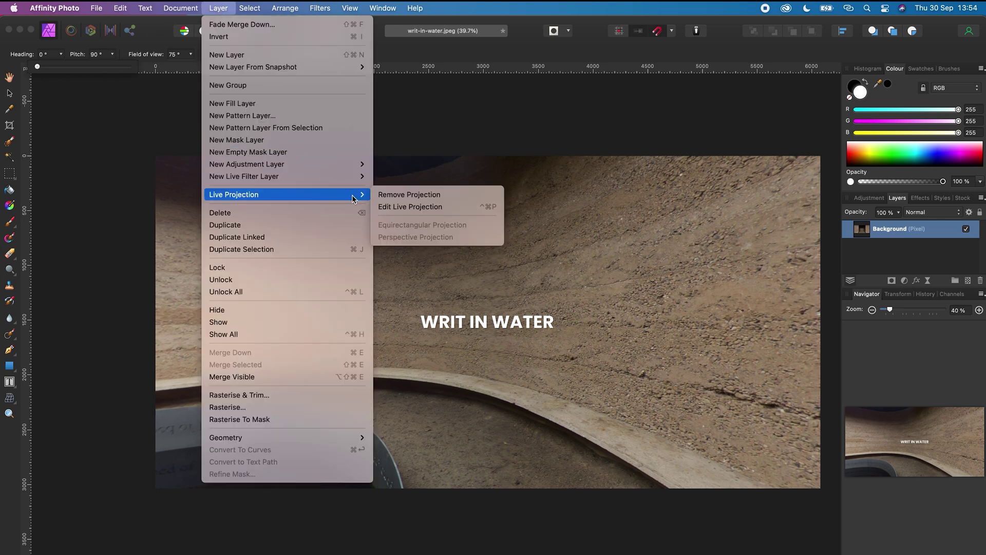
pyautogui.click(392, 196)
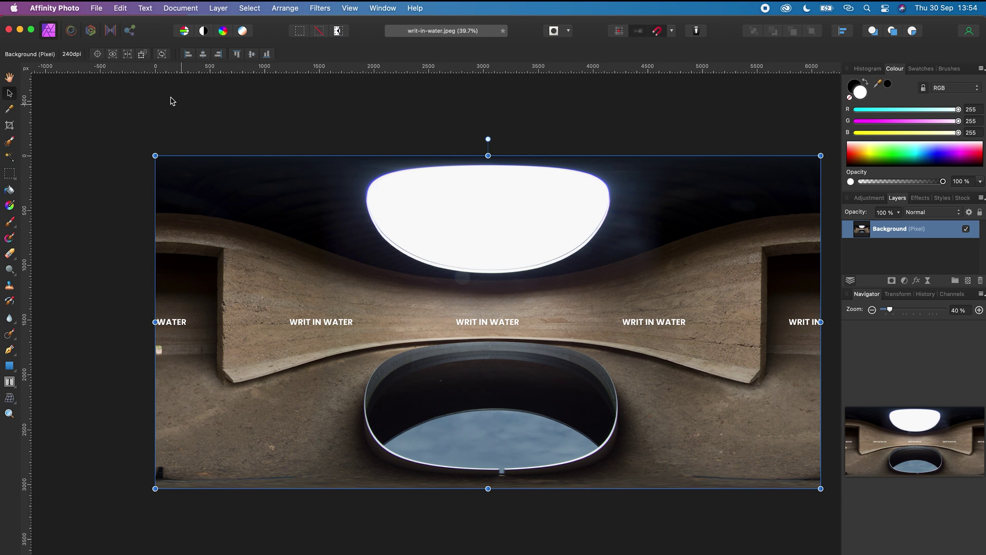
# Step: Export the image as a best-quality JPEG
pyautogui.click(99, 9)
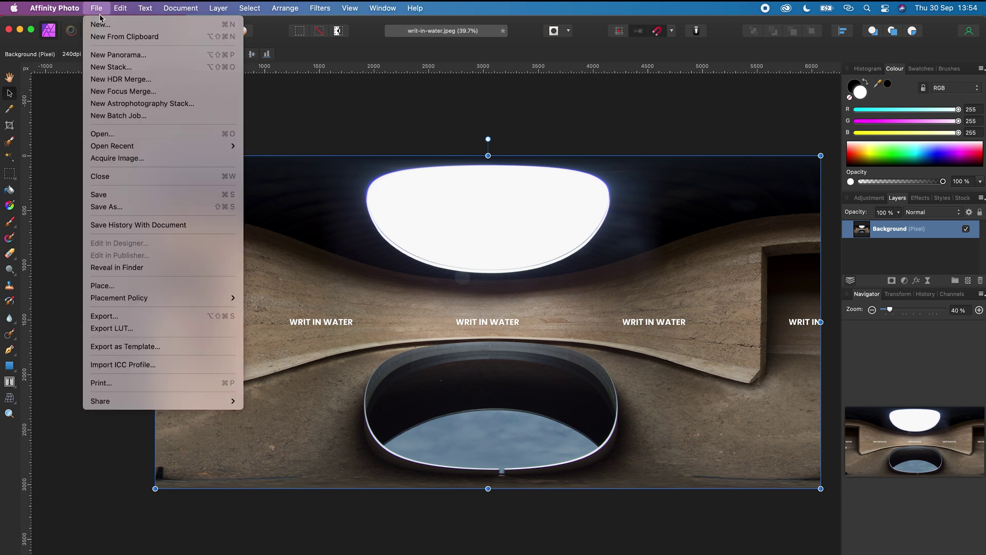
pyautogui.click(173, 318)
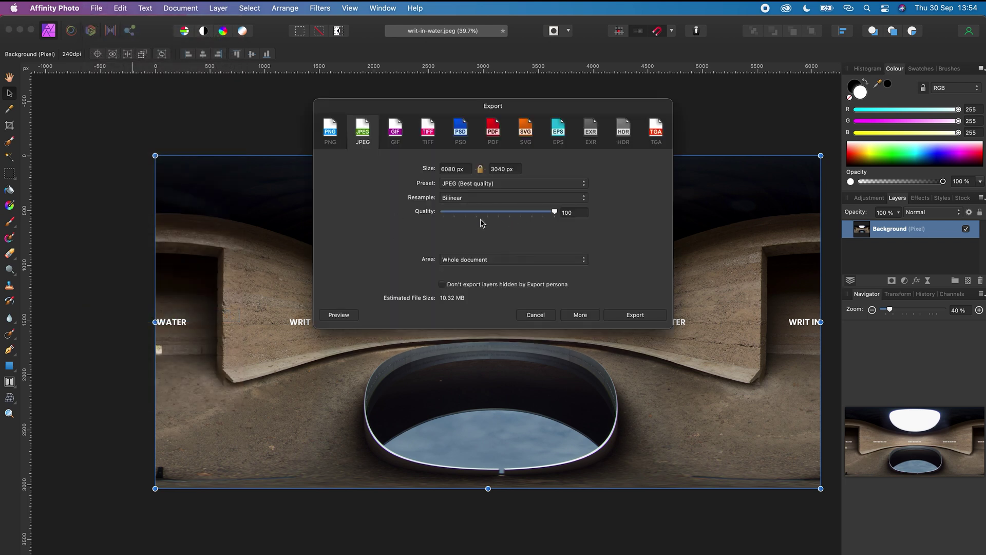
pyautogui.click(580, 316)
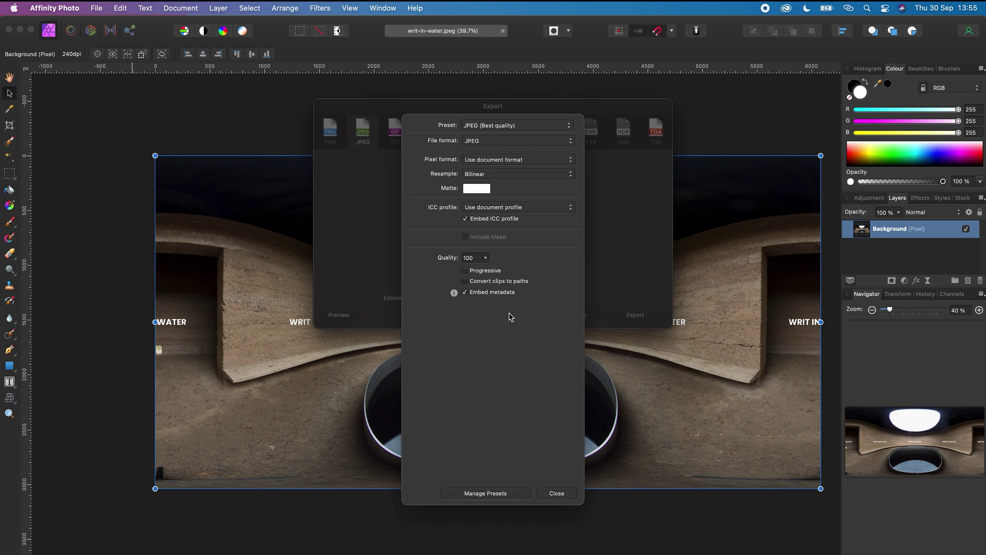
pyautogui.click(565, 494)
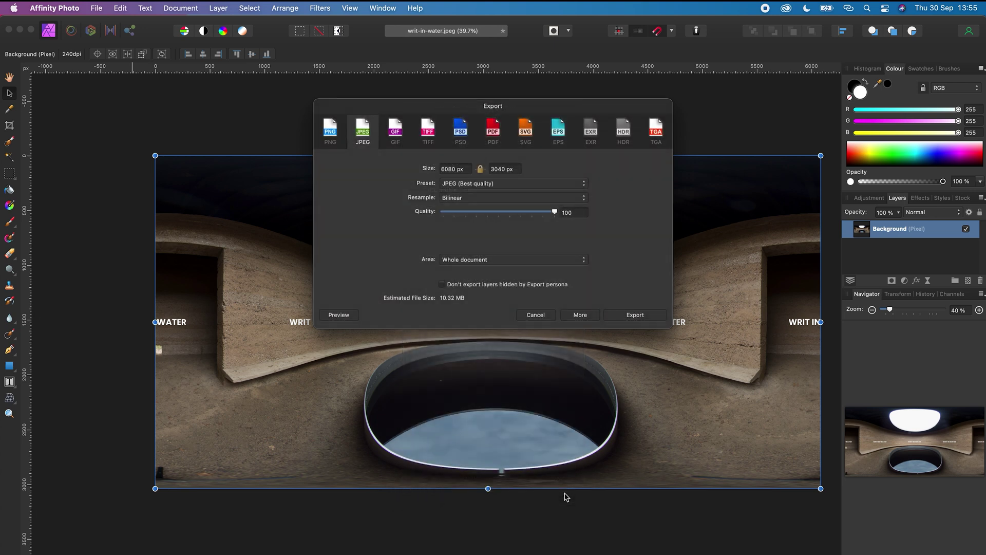
pyautogui.click(639, 315)
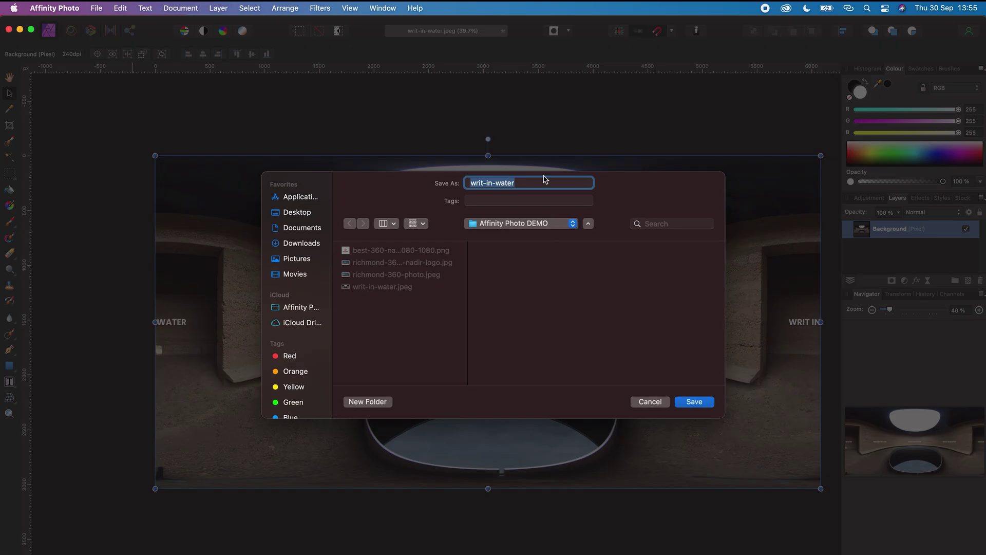
# Step: Name the file writ-in-water-with-text and keep Affinity Photo DEMO as the destination folder
pyautogui.click(544, 182)
pyautogui.write('-')
pyautogui.write('with-te')
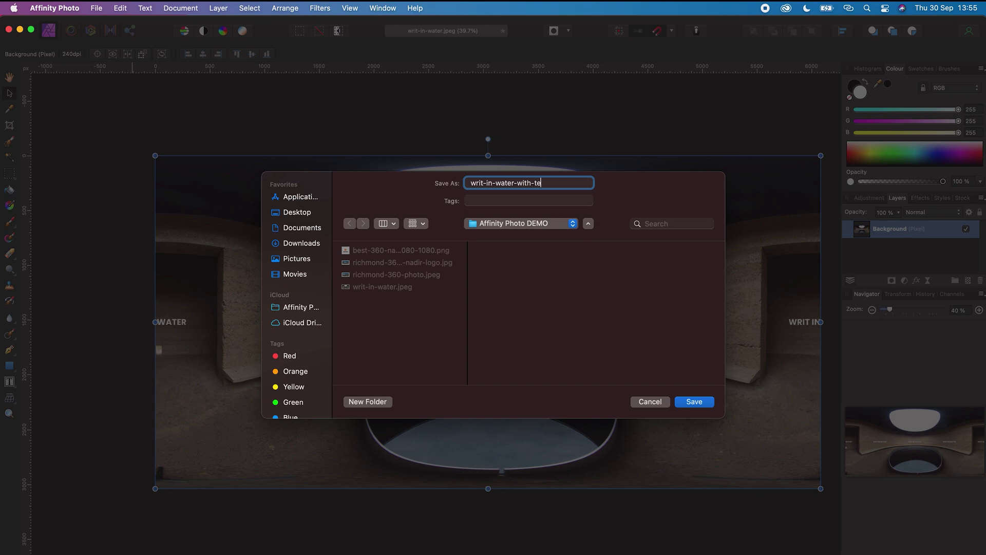
pyautogui.write('xt')
pyautogui.click(548, 224)
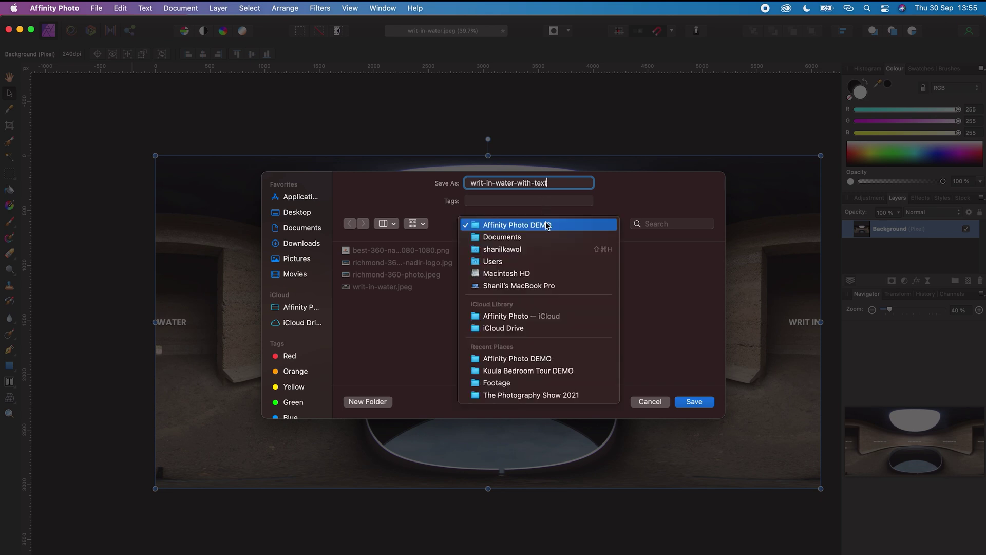
pyautogui.click(547, 225)
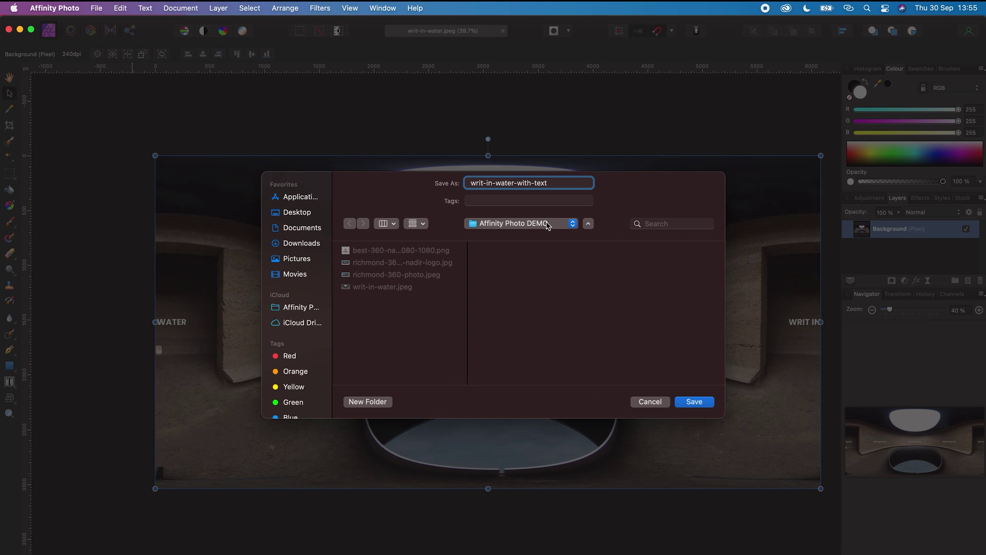